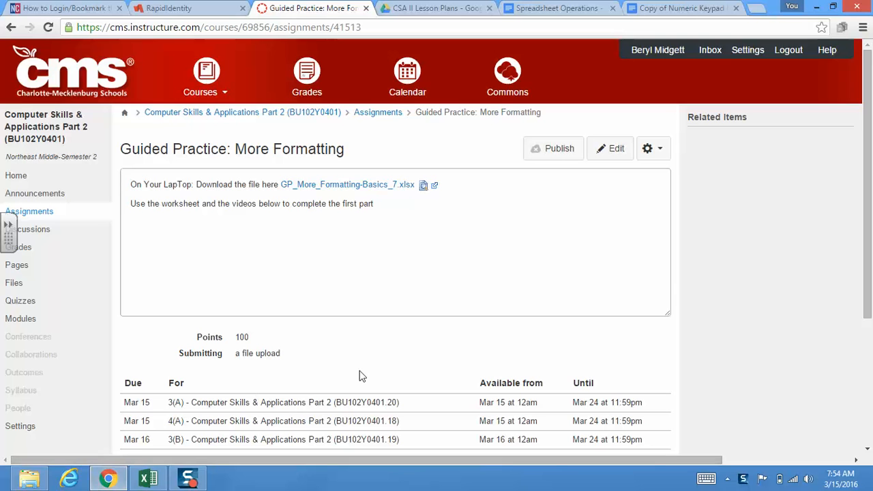
Download GP_More_Formatting-Basics_7.xlsx from the assignment page, open it in Excel and enable editing
{"action": "left_click", "coordinate": [359, 185]}
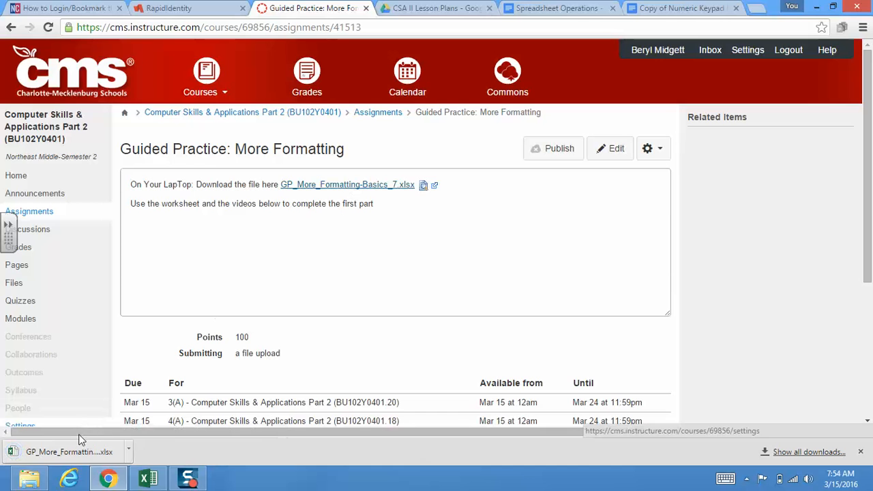
{"action": "left_click", "coordinate": [61, 452]}
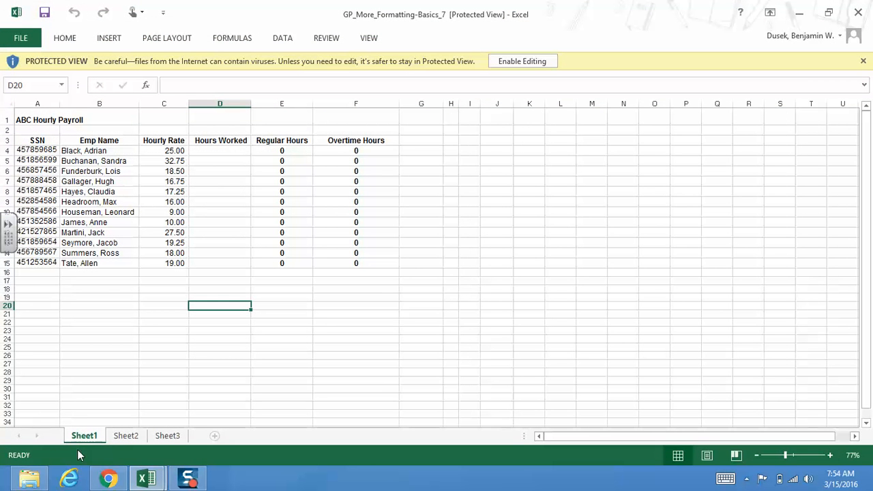
{"action": "left_click", "coordinate": [514, 68]}
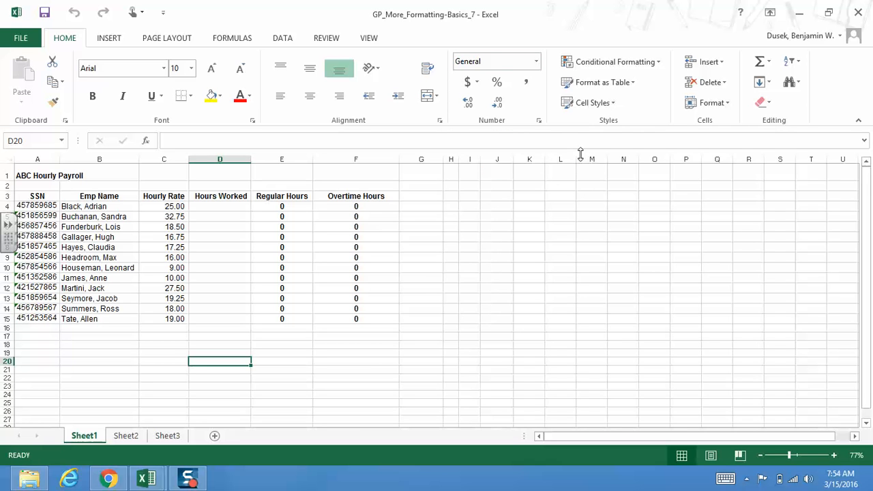
Add a page header with the author's name on the left, 3/15/2016 in the center and "More Formatting" on the right, returning to Normal view
{"action": "left_click", "coordinate": [712, 455]}
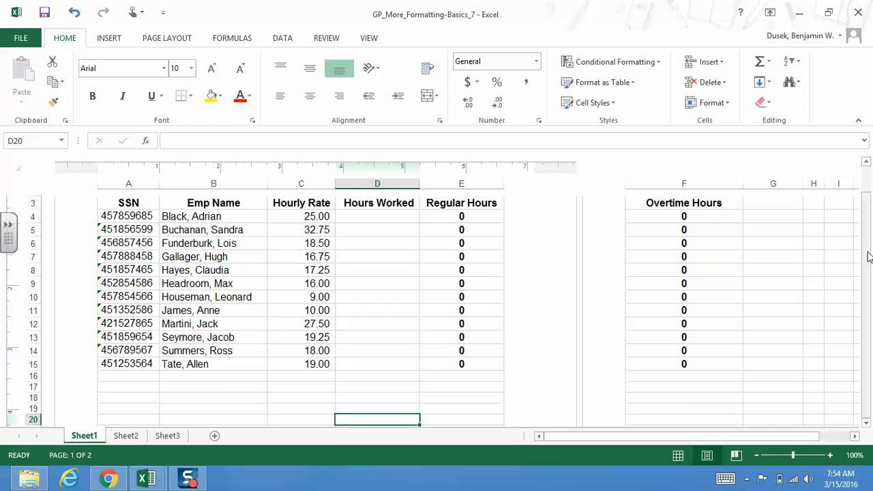
{"action": "left_click_drag", "start_coordinate": [868, 197], "coordinate": [868, 174]}
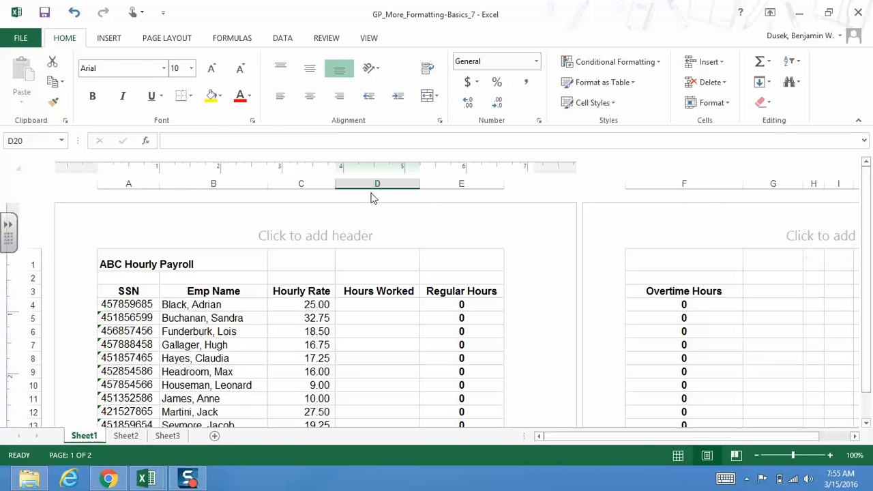
{"action": "left_click", "coordinate": [303, 227]}
{"action": "left_click", "coordinate": [169, 230]}
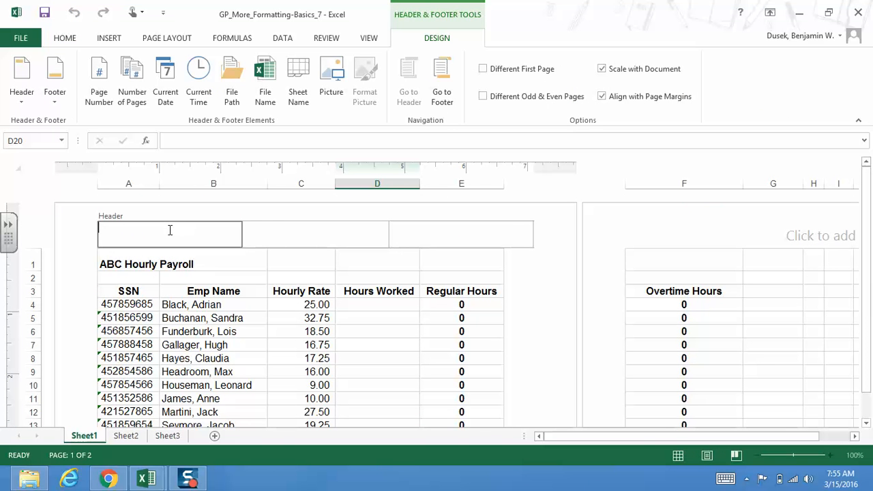
{"action": "type", "text": "Mr. Dusek"}
{"action": "key", "text": "Tab"}
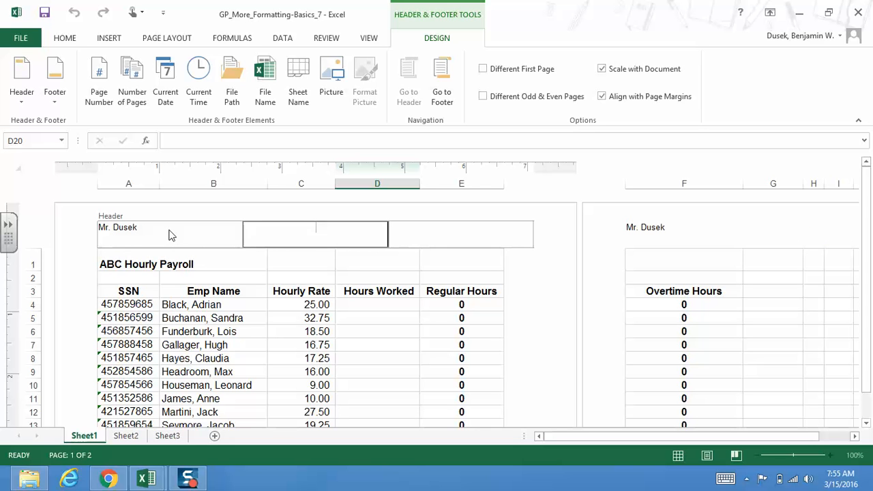
{"action": "type", "text": "3/15/2016"}
{"action": "key", "text": "Tab"}
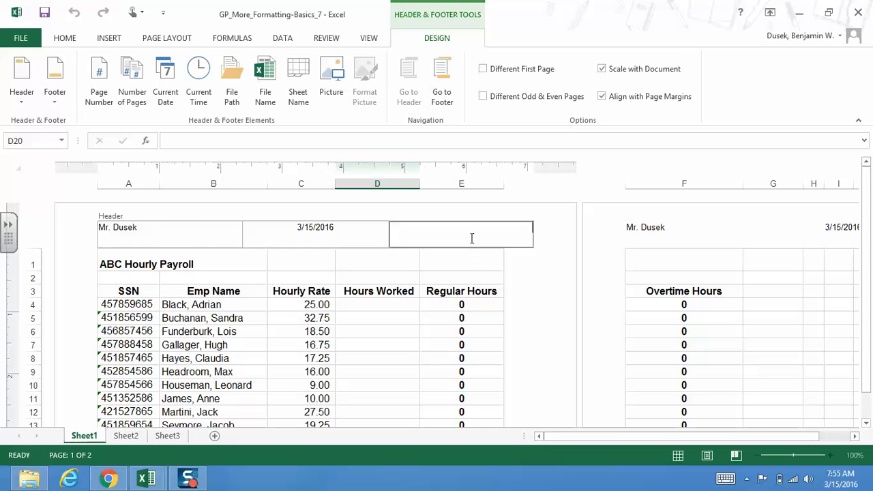
{"action": "type", "text": "More Formatting"}
{"action": "left_click", "coordinate": [569, 336]}
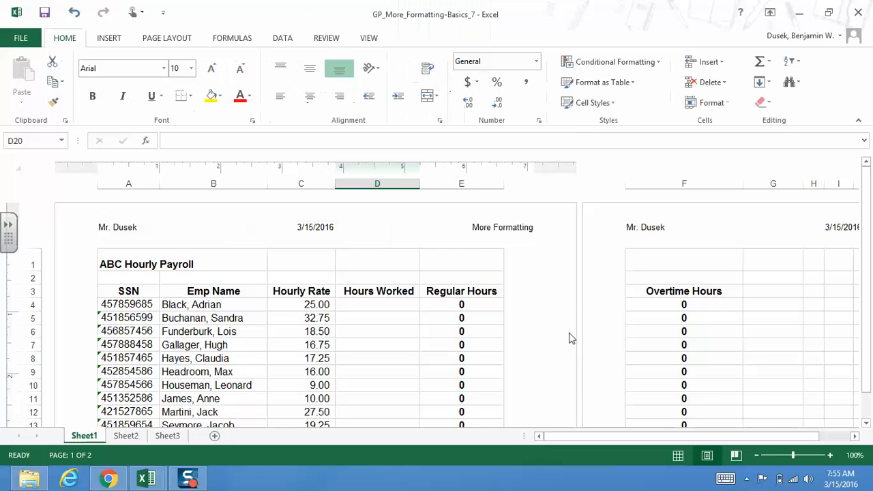
{"action": "left_click", "coordinate": [677, 455]}
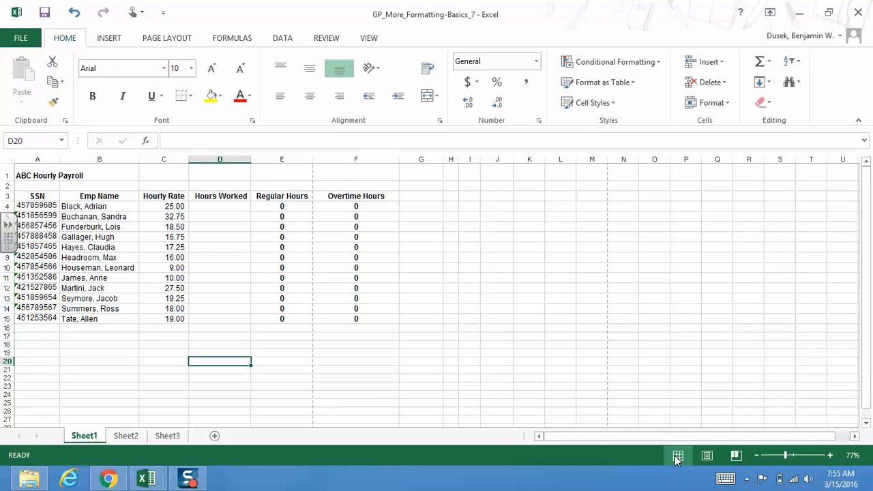
Merge and center the "ABC Hourly Payroll" title across cells A1:F1
{"action": "left_click", "coordinate": [24, 174]}
{"action": "left_click_drag", "start_coordinate": [25, 174], "coordinate": [355, 171]}
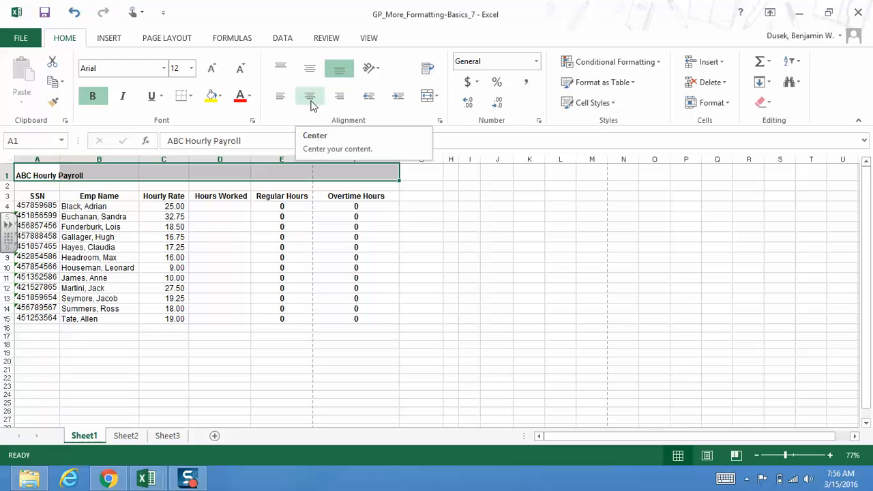
{"action": "left_click", "coordinate": [429, 103]}
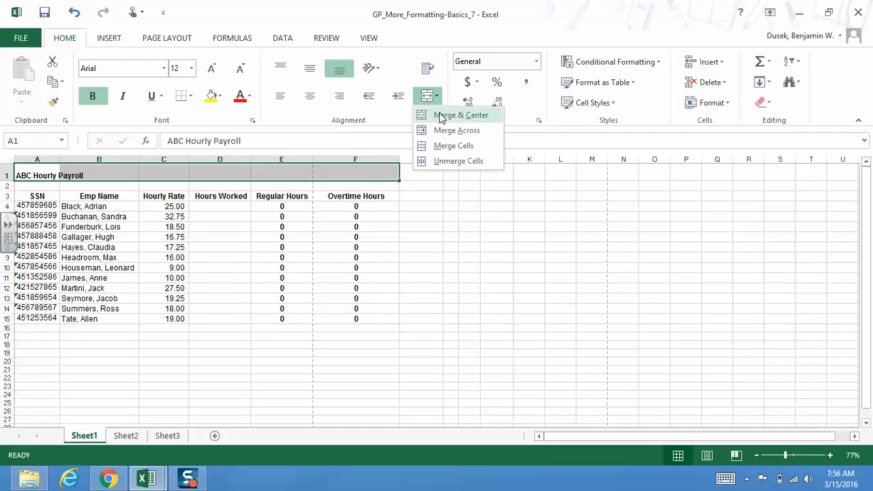
{"action": "left_click", "coordinate": [440, 115]}
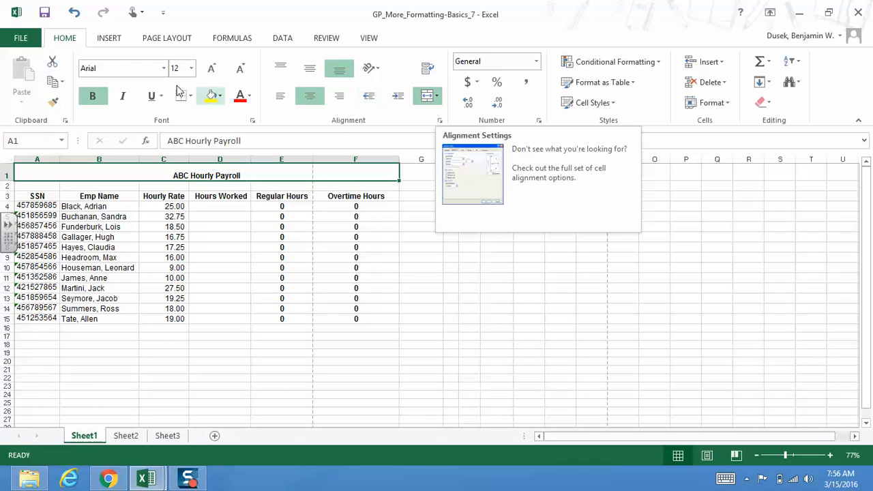
Set the payroll title's font size to 16 and adjust the height of row 1 to about 26 points
{"action": "left_click", "coordinate": [93, 102]}
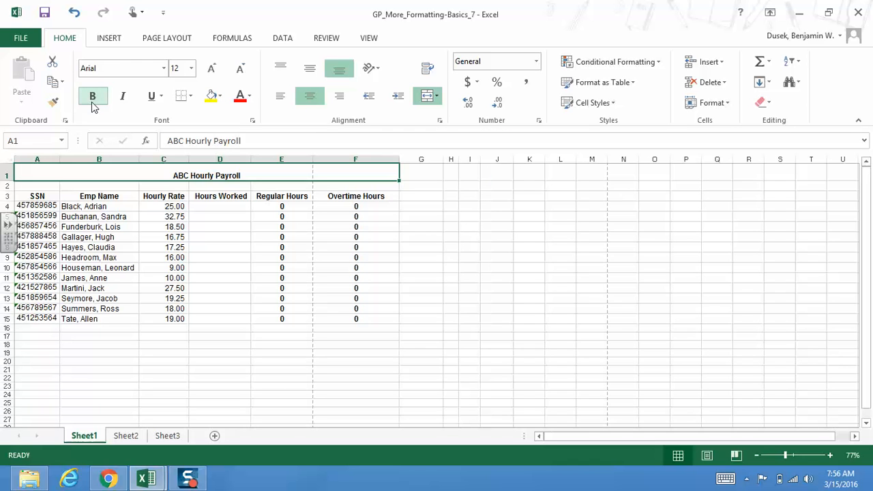
{"action": "left_click", "coordinate": [191, 68]}
{"action": "left_click", "coordinate": [181, 158]}
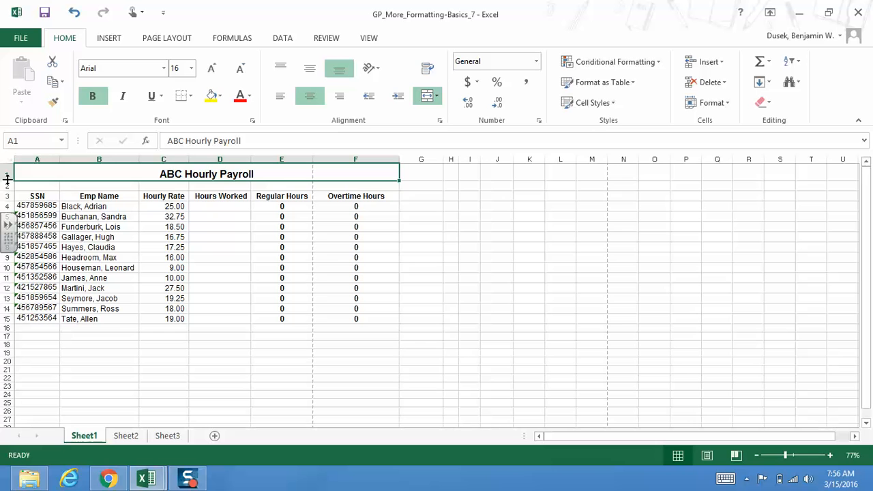
{"action": "left_click_drag", "start_coordinate": [7, 178], "coordinate": [7, 180]}
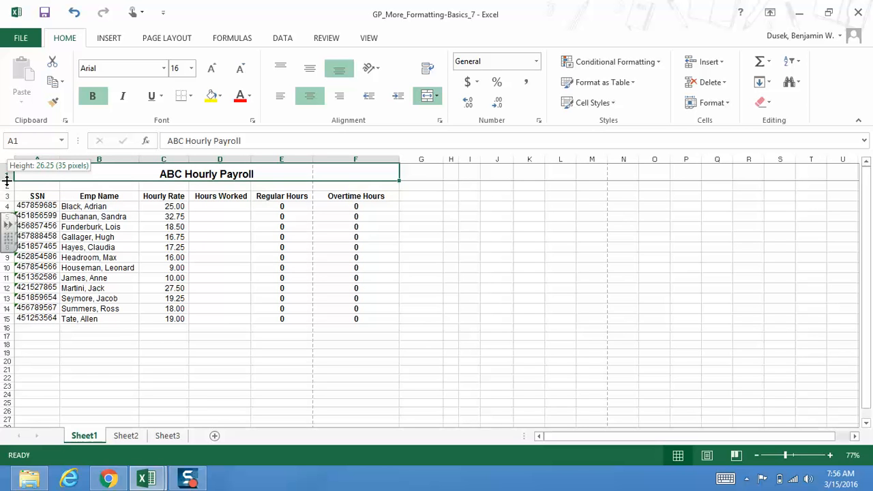
{"action": "left_click_drag", "start_coordinate": [7, 179], "coordinate": [7, 179]}
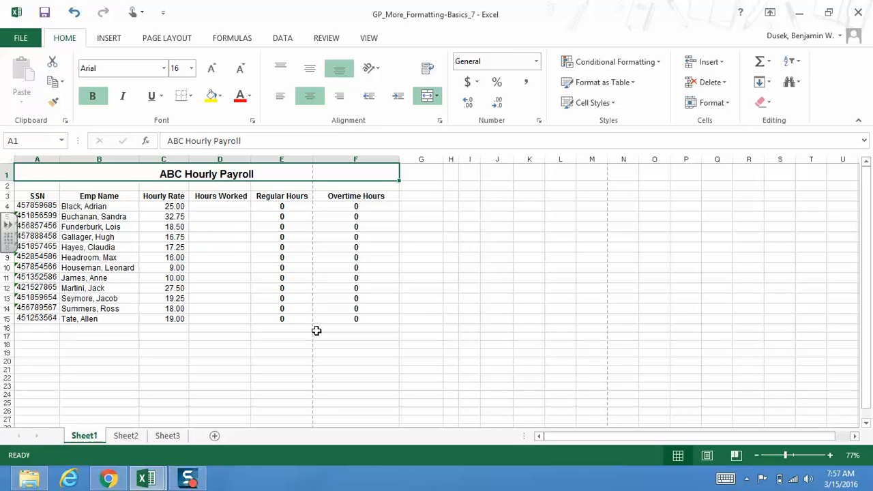
Delete the entire employee row 7 from the payroll table
{"action": "left_click", "coordinate": [181, 307]}
{"action": "left_click", "coordinate": [106, 344]}
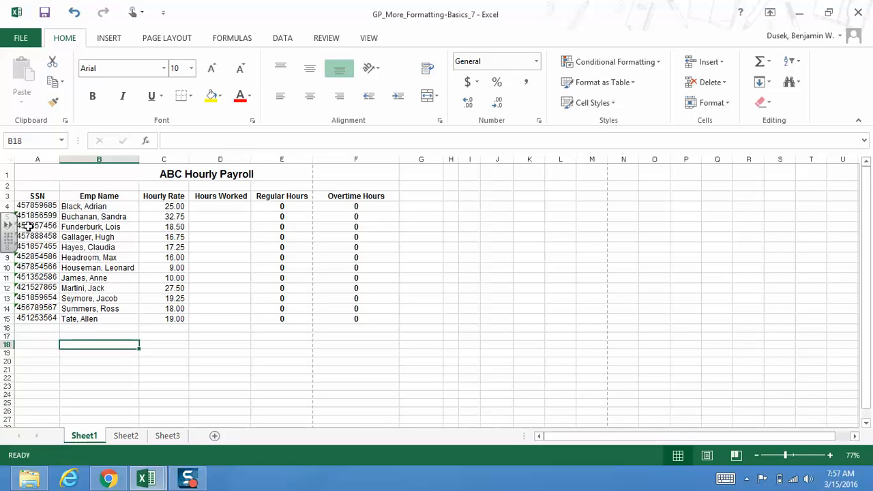
{"action": "left_click_drag", "start_coordinate": [28, 236], "coordinate": [133, 237]}
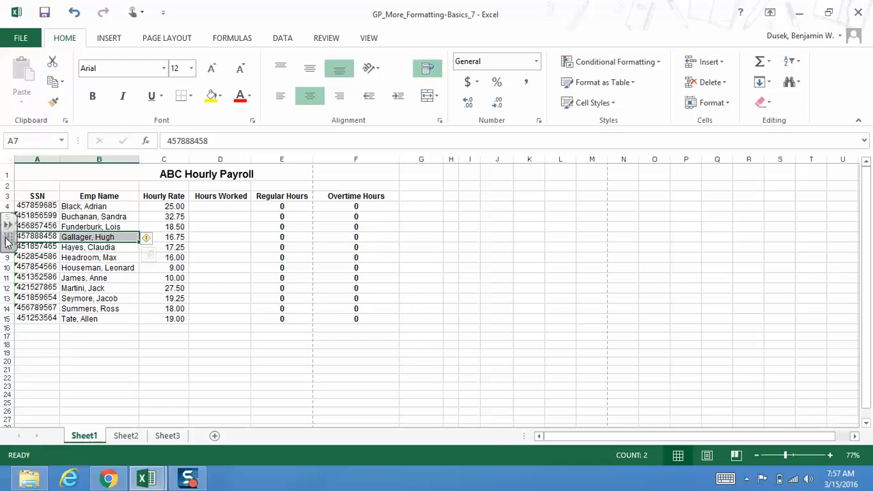
{"action": "left_click", "coordinate": [6, 238]}
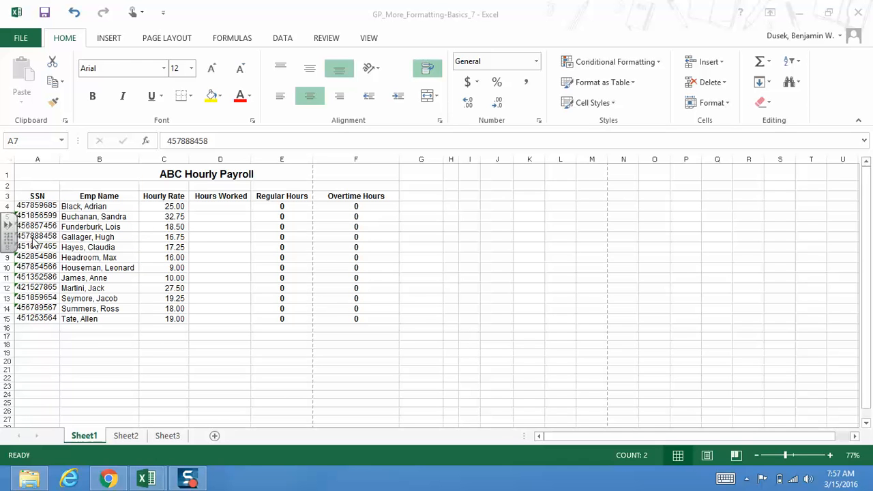
{"action": "left_click_drag", "start_coordinate": [10, 236], "coordinate": [7, 298]}
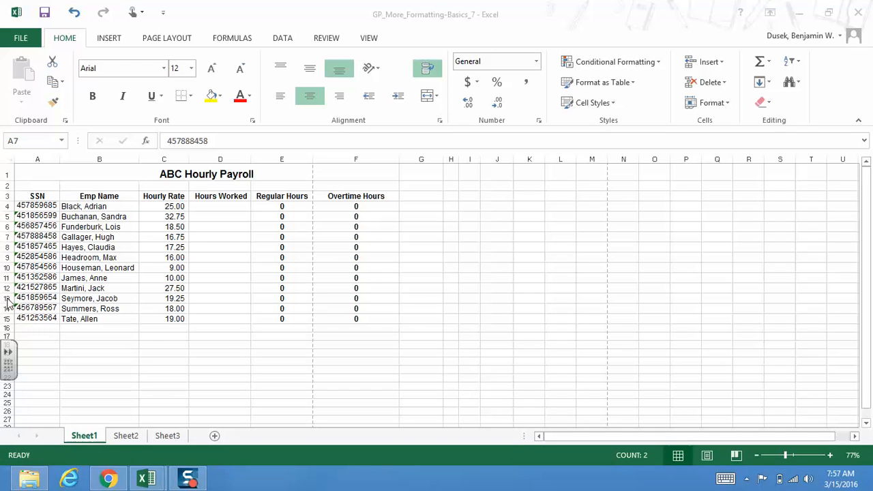
{"action": "left_click", "coordinate": [4, 236]}
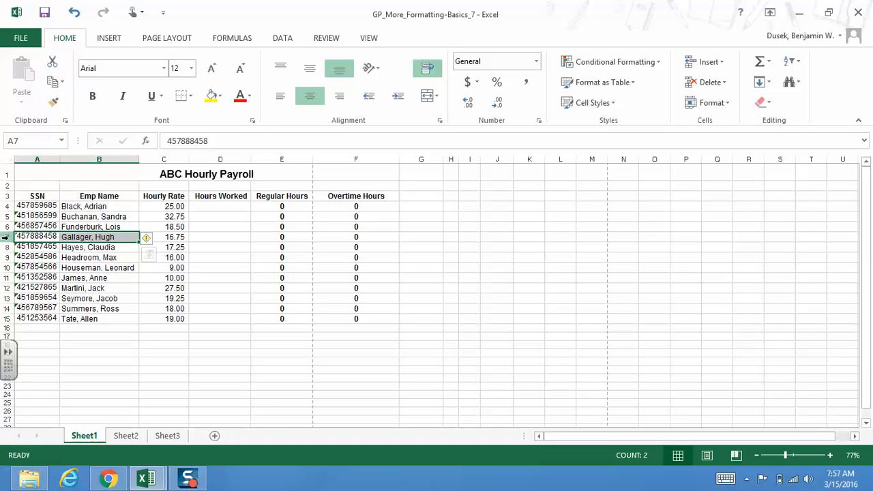
{"action": "left_click", "coordinate": [4, 237]}
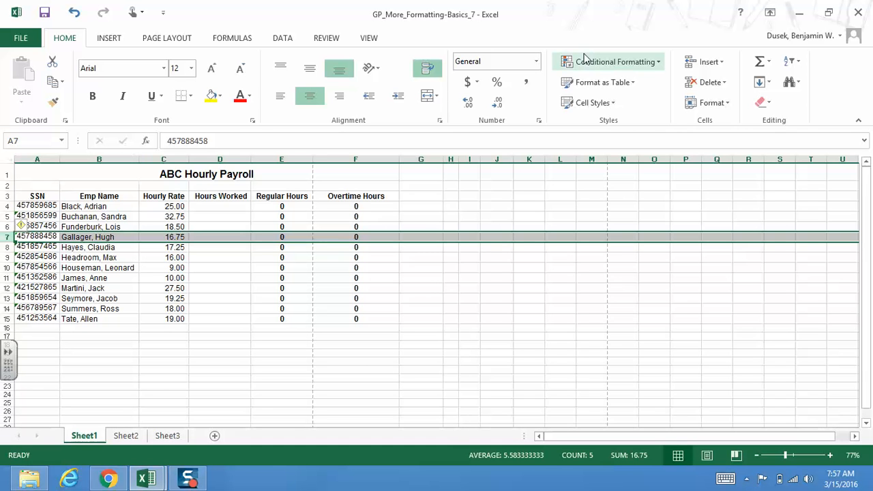
{"action": "left_click", "coordinate": [699, 85]}
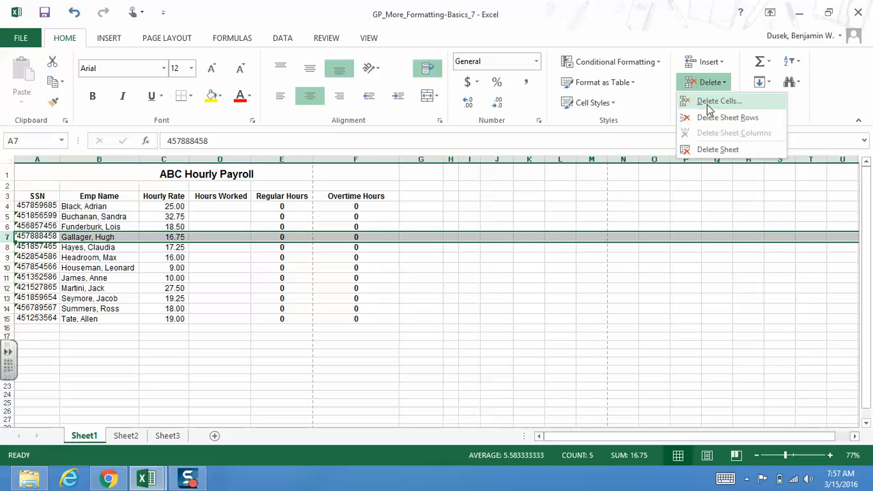
{"action": "left_click", "coordinate": [718, 101]}
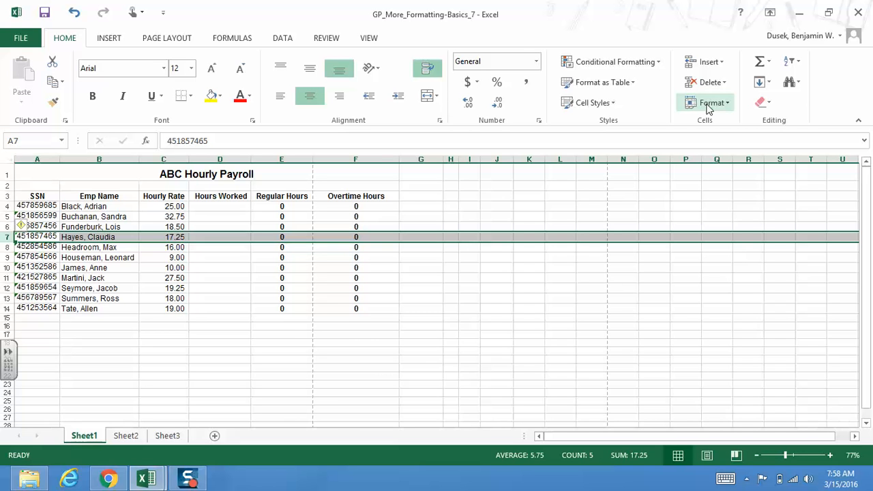
Convert the first employee's SSN in cell A4 to text by adding a leading apostrophe
{"action": "left_click", "coordinate": [19, 298]}
{"action": "key", "text": "Up"}
{"action": "key", "text": "Up"}
{"action": "key", "text": "Up"}
{"action": "key", "text": "Up"}
{"action": "key", "text": "Up"}
{"action": "key", "text": "Up"}
{"action": "key", "text": "Up"}
{"action": "key", "text": "Up"}
{"action": "key", "text": "Up"}
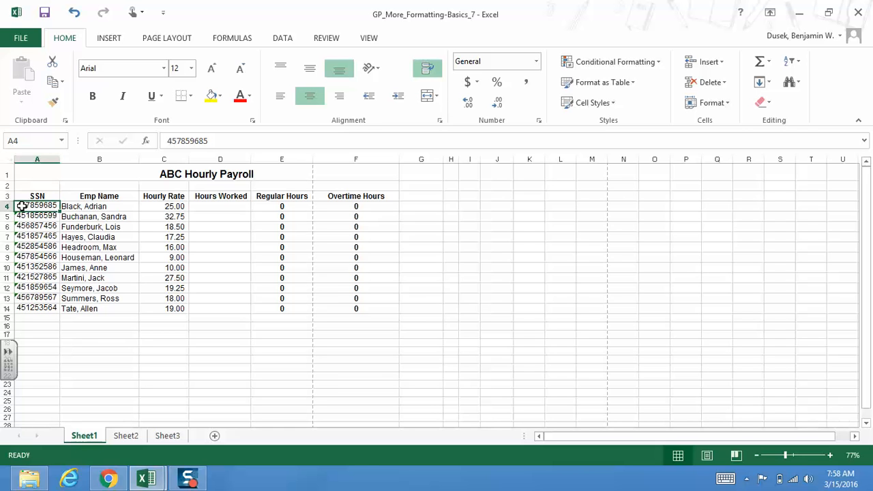
{"action": "left_click", "coordinate": [166, 140]}
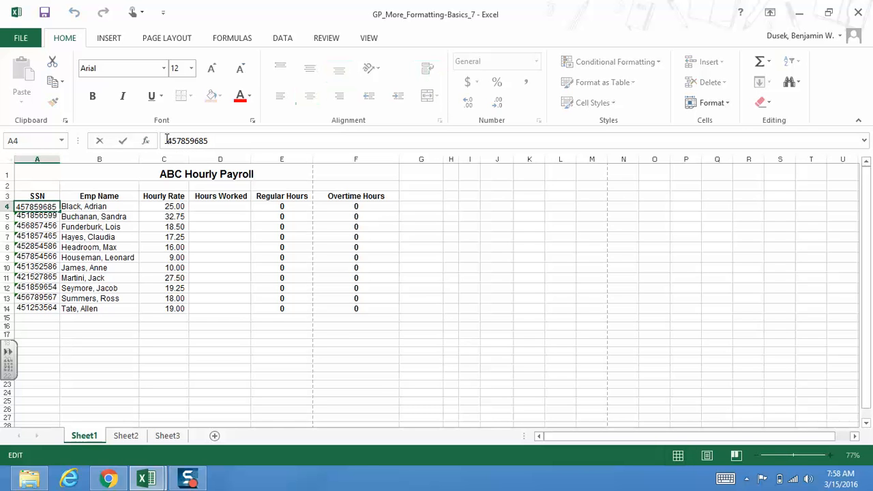
{"action": "type", "text": "'"}
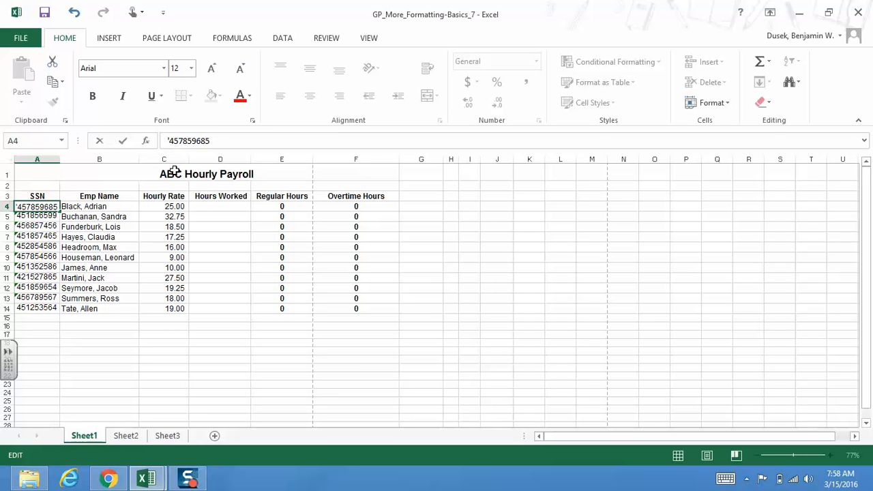
{"action": "key", "text": "Return"}
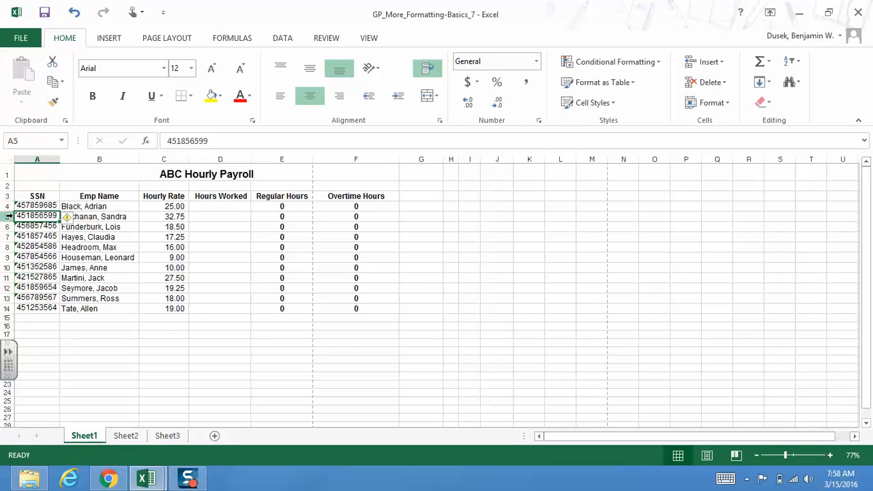
Convert the last employee's SSN in cell A14 to text by adding a leading apostrophe
{"action": "key", "text": "Down"}
{"action": "key", "text": "Down"}
{"action": "key", "text": "Down"}
{"action": "key", "text": "Down"}
{"action": "key", "text": "Down"}
{"action": "key", "text": "Down"}
{"action": "key", "text": "Down"}
{"action": "key", "text": "Down"}
{"action": "key", "text": "Down"}
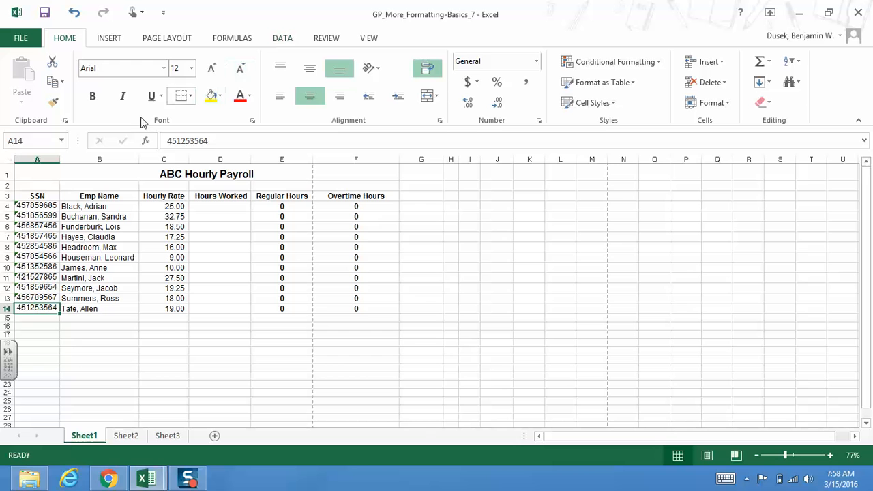
{"action": "left_click", "coordinate": [170, 142]}
{"action": "type", "text": "'"}
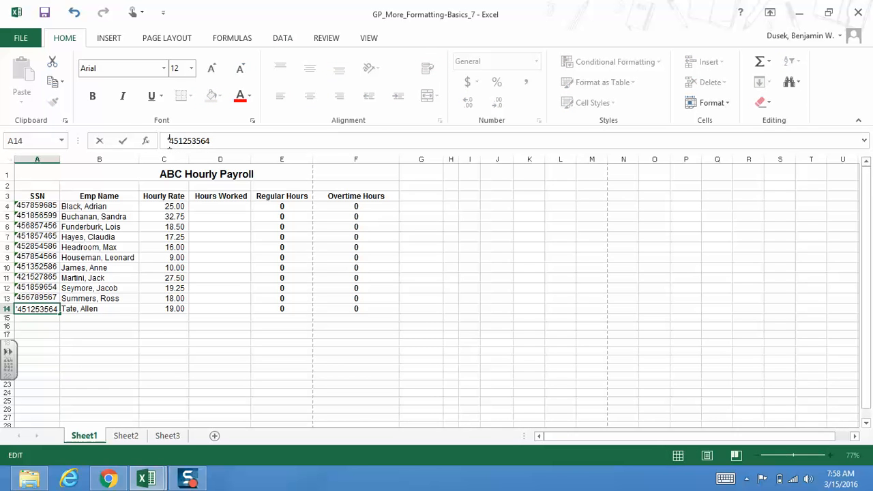
{"action": "left_click", "coordinate": [58, 334]}
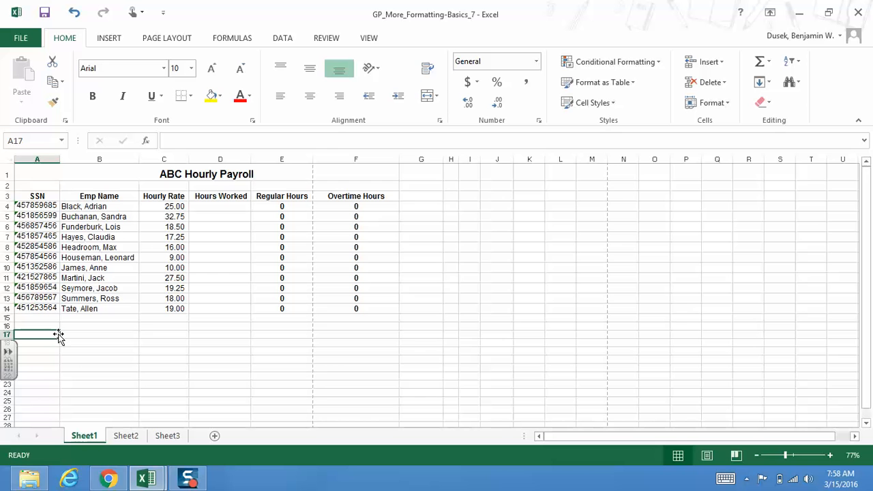
Format the hourly rates in C4:C14 with the $ English (United States) accounting format
{"action": "left_click", "coordinate": [166, 206]}
{"action": "left_click_drag", "start_coordinate": [167, 206], "coordinate": [169, 309]}
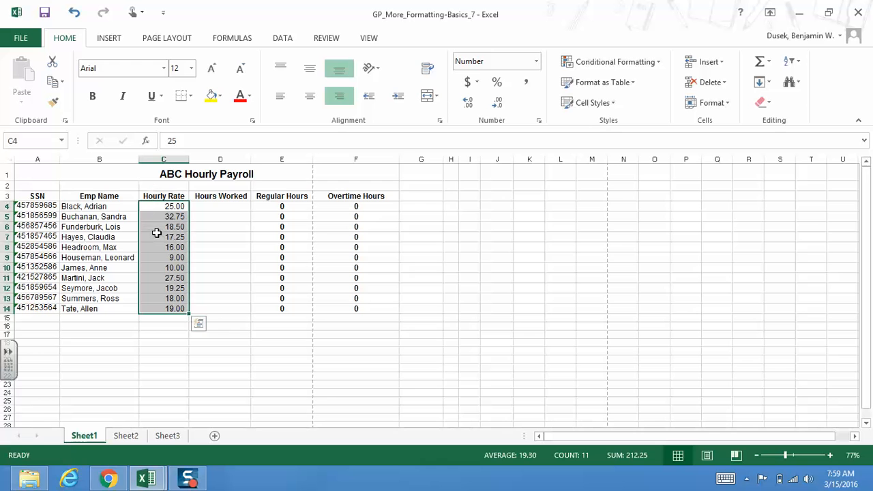
{"action": "left_click", "coordinate": [469, 88]}
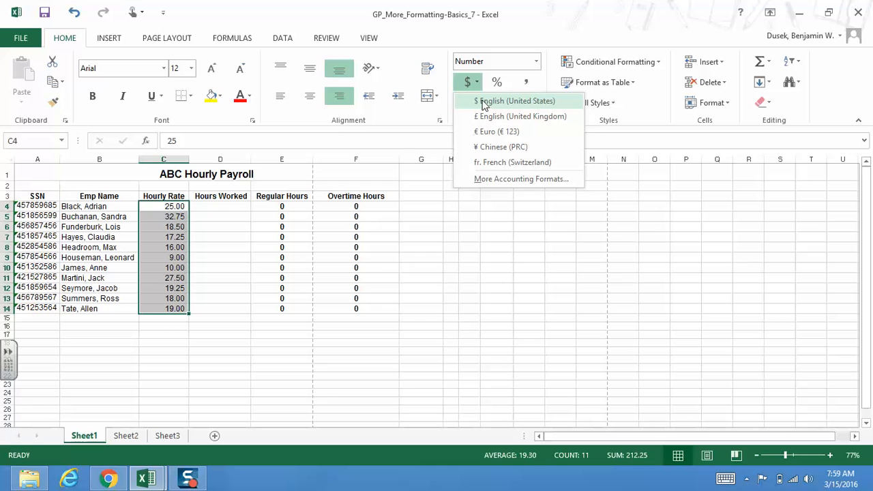
{"action": "left_click", "coordinate": [492, 103]}
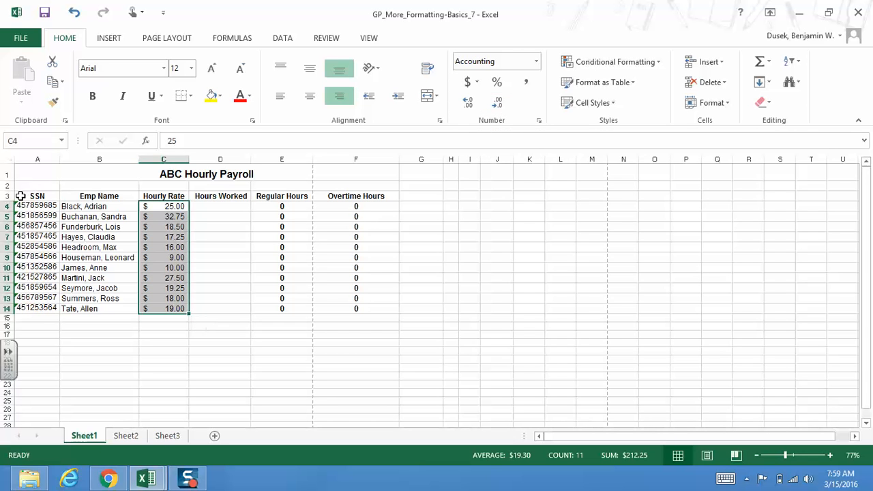
Apply a Top and Double Bottom Border to the column headings in A3:F3
{"action": "left_click_drag", "start_coordinate": [20, 196], "coordinate": [362, 195]}
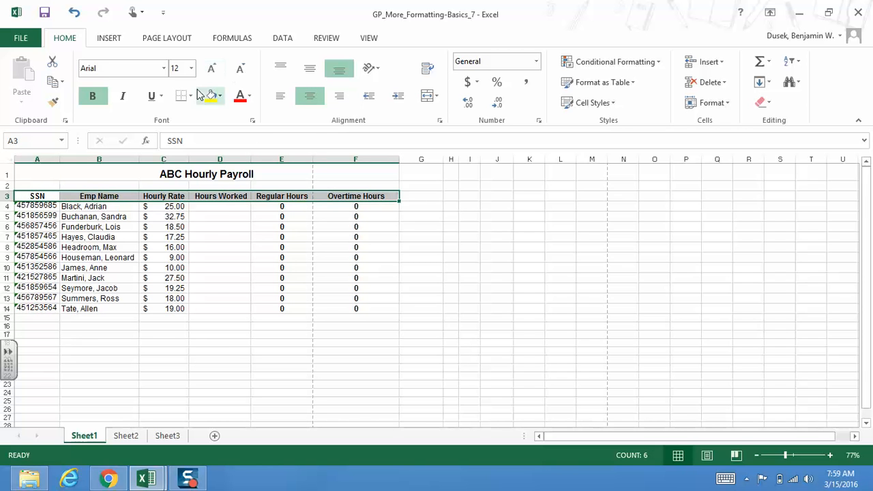
{"action": "left_click", "coordinate": [192, 97]}
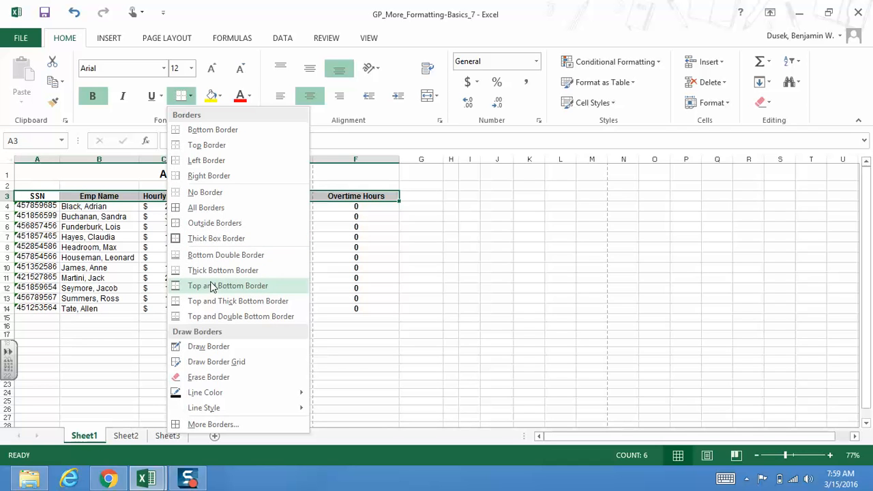
{"action": "left_click", "coordinate": [207, 318]}
{"action": "left_click", "coordinate": [229, 368]}
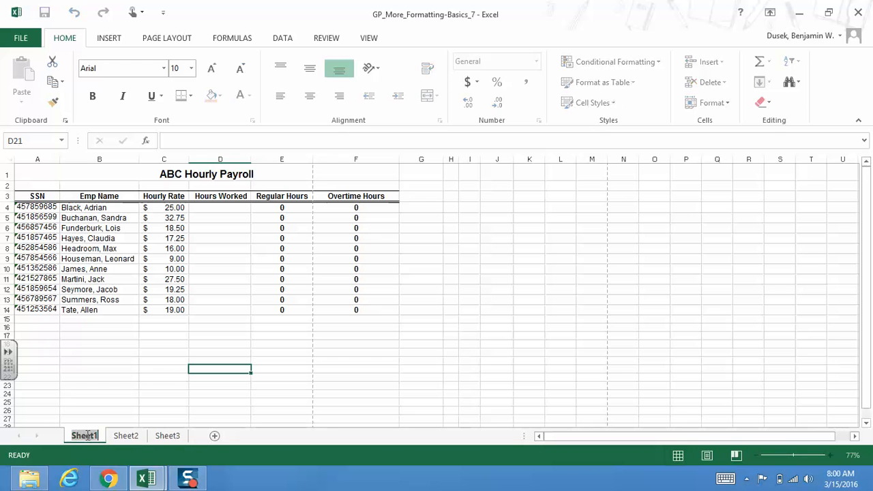
Rename Sheet1 as Payroll and move it between Sheet2 and Sheet3
{"action": "double_click", "coordinate": [85, 435]}
{"action": "type", "text": "Payroll"}
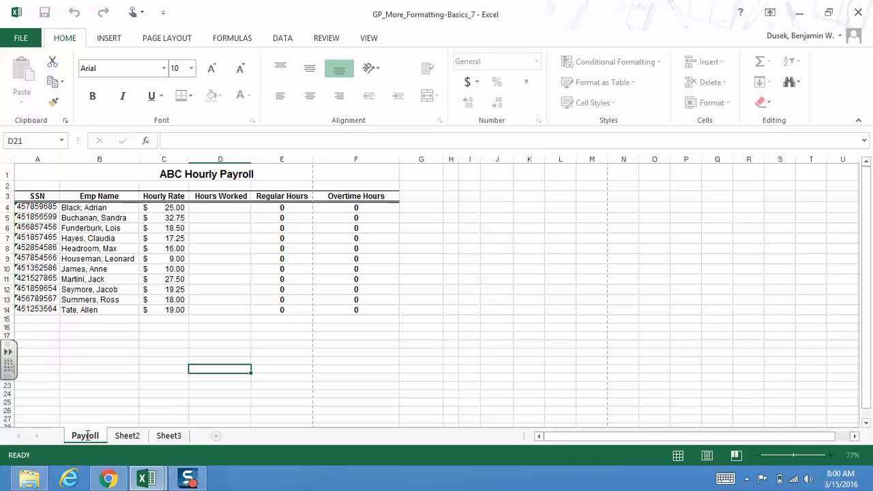
{"action": "key", "text": "Return"}
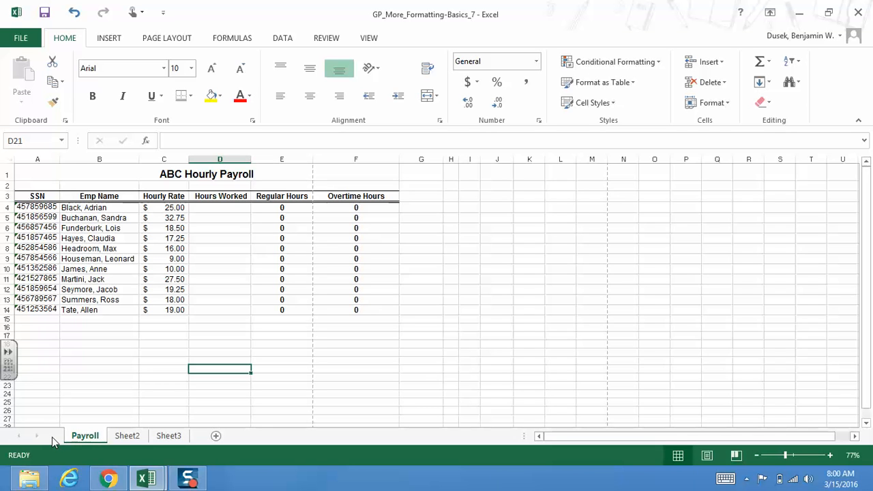
{"action": "left_click_drag", "start_coordinate": [75, 437], "coordinate": [154, 437]}
Enter the hours worked 40, 45, 39 and 40.5 in cells D4 to D7
{"action": "left_click", "coordinate": [220, 208]}
{"action": "type", "text": "40"}
{"action": "key", "text": "Return"}
{"action": "type", "text": "45"}
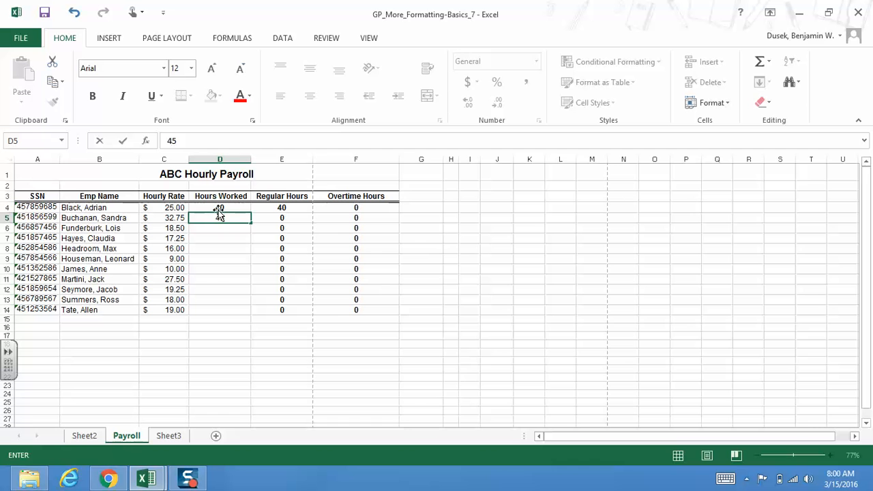
{"action": "key", "text": "Return"}
{"action": "type", "text": "39"}
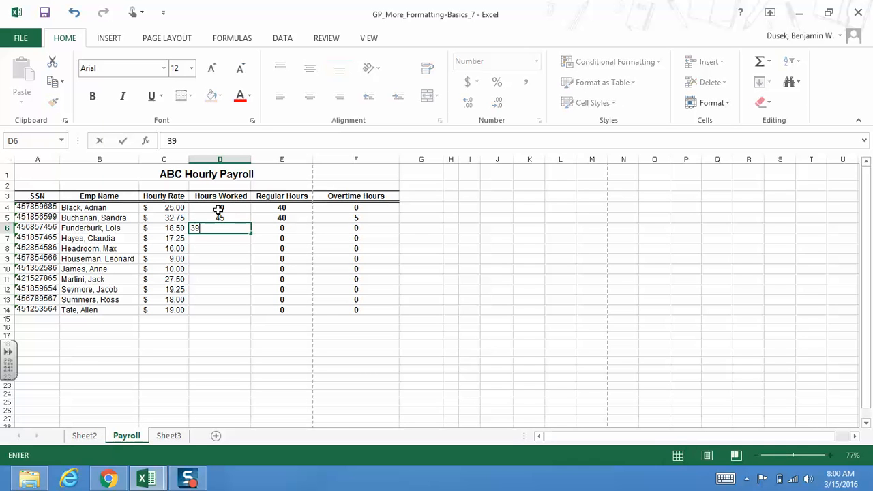
{"action": "key", "text": "Return"}
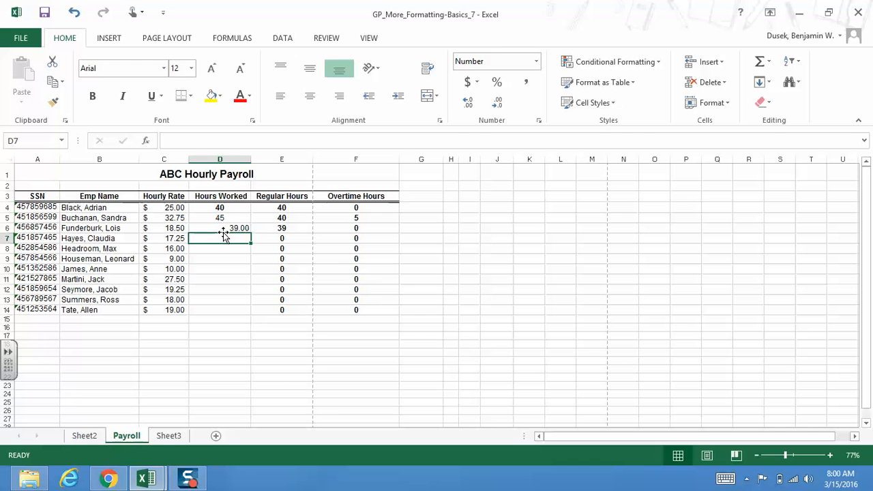
{"action": "type", "text": "40"}
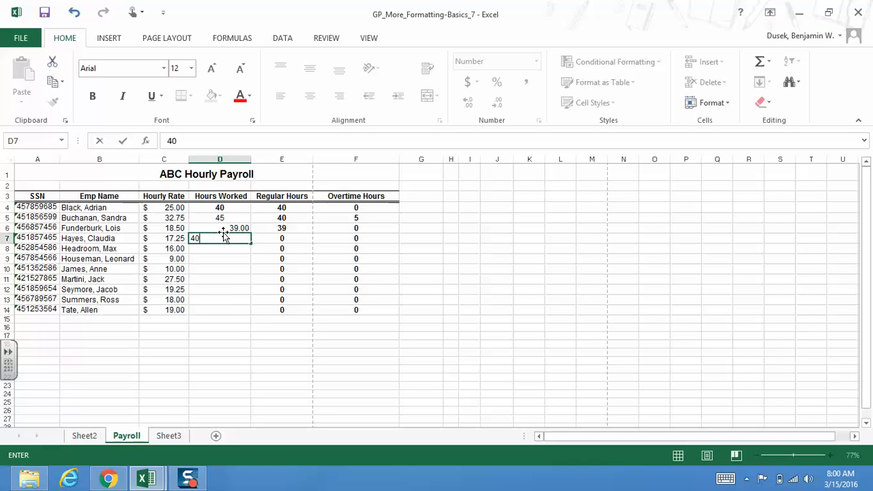
{"action": "type", "text": ".5"}
{"action": "key", "text": "ctrl+Return"}
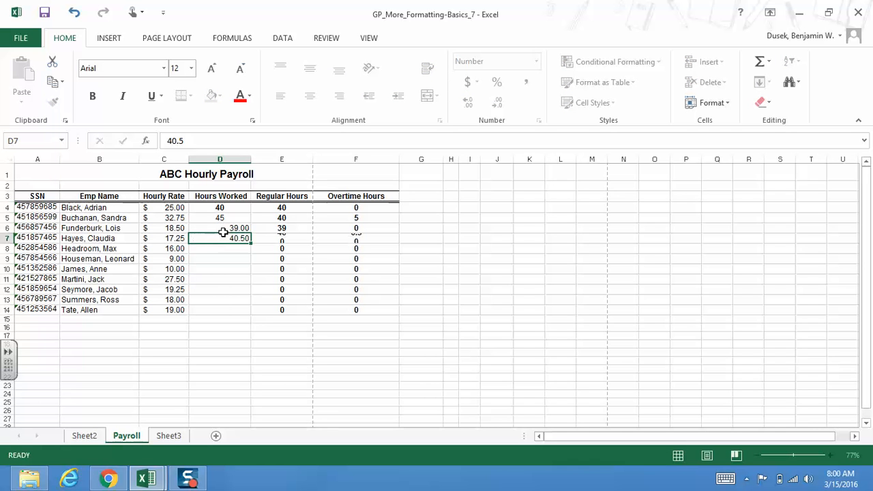
{"action": "key", "text": "Return"}
Enter the hours worked 16.0, 32.0, 40.0 and 41.5 in cells D8 to D11
{"action": "type", "text": "16.0"}
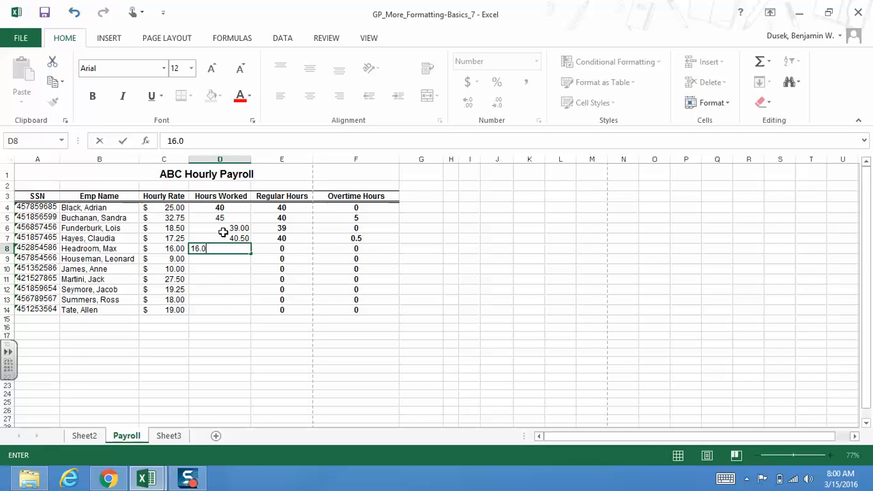
{"action": "key", "text": "Return"}
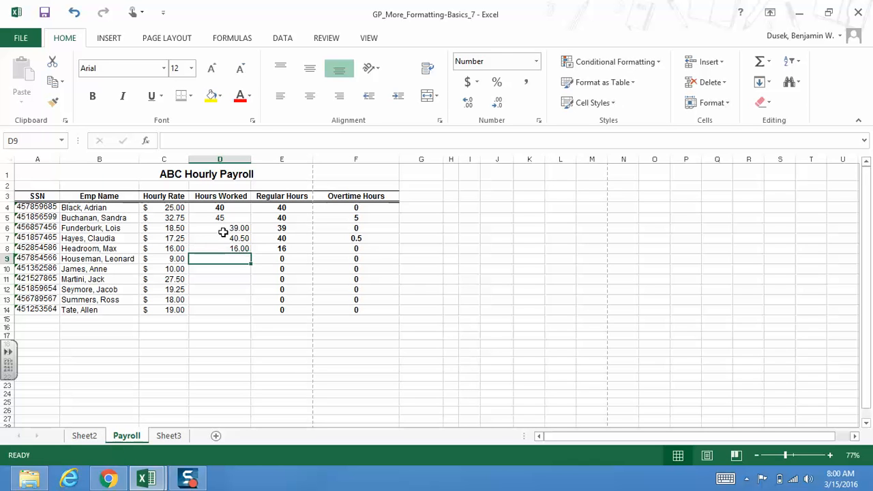
{"action": "type", "text": "32.0"}
{"action": "key", "text": "Return"}
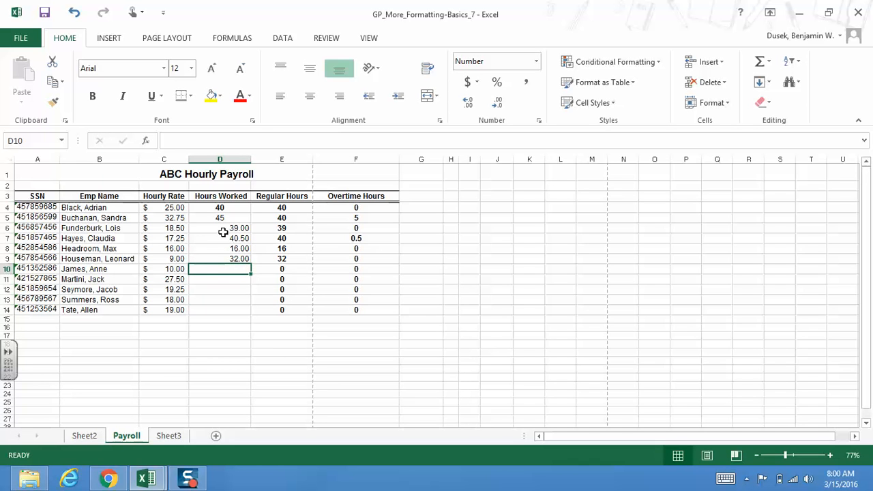
{"action": "type", "text": "40.0"}
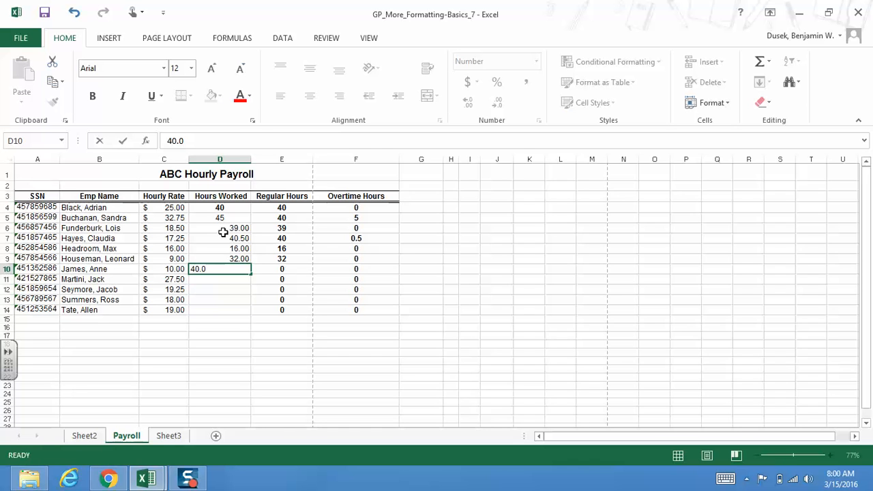
{"action": "key", "text": "Return"}
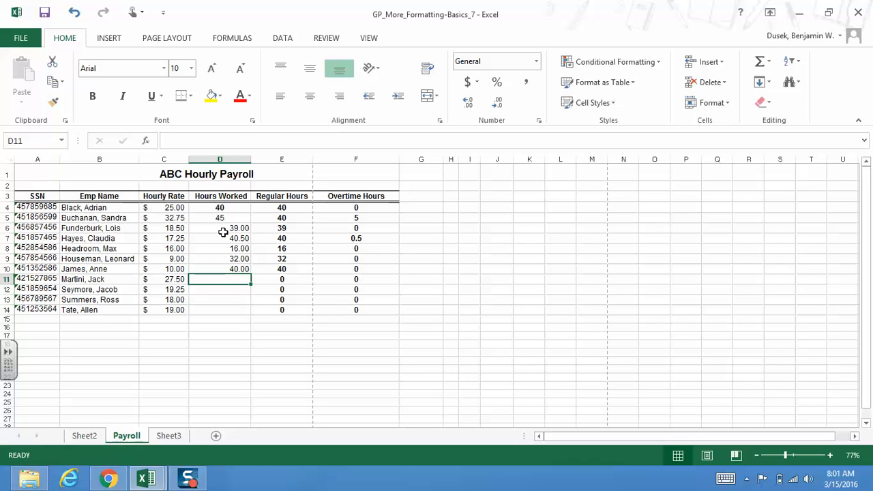
{"action": "type", "text": "41.5"}
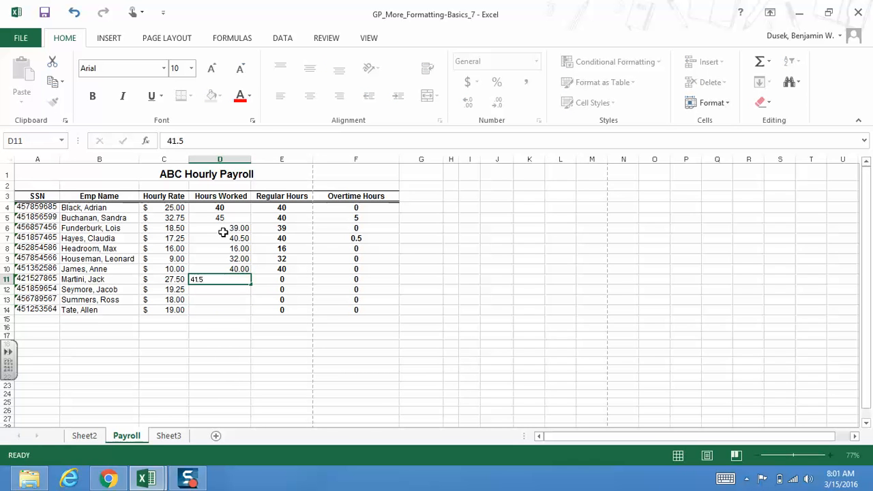
{"action": "key", "text": "Return"}
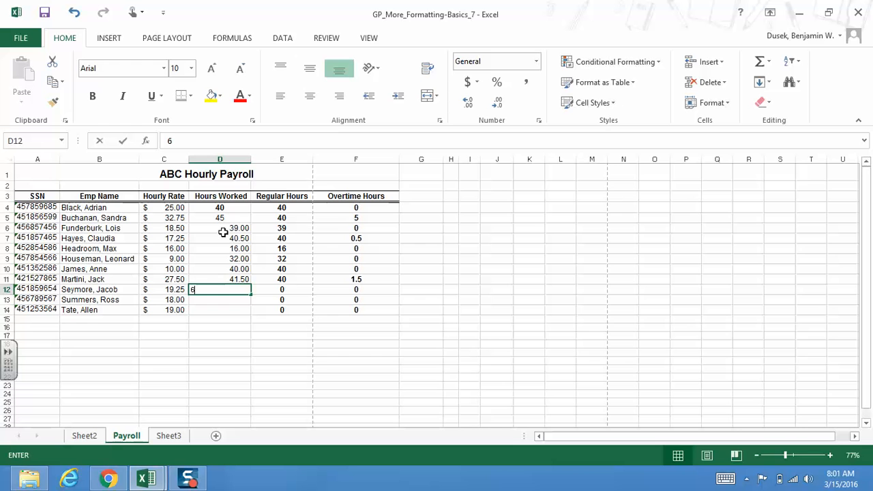
Enter the hours worked 6.0, 45.0 and 18.0 in cells D12 to D14
{"action": "type", "text": "6.0"}
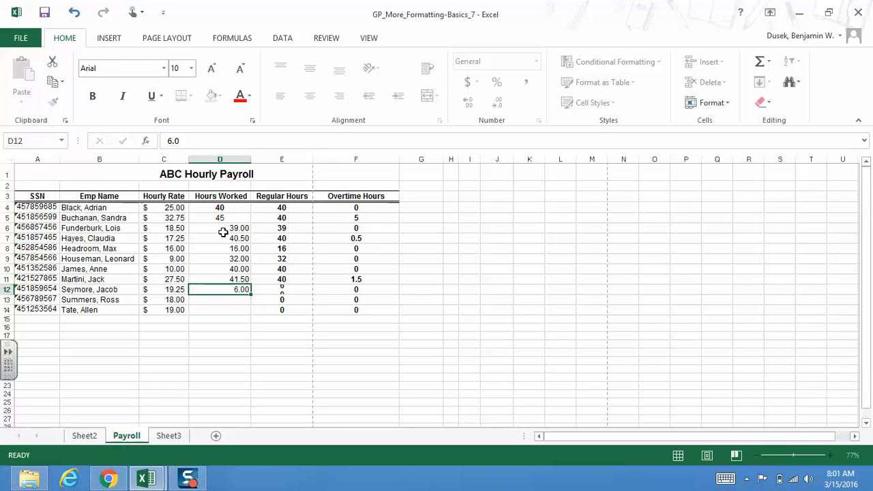
{"action": "key", "text": "Return"}
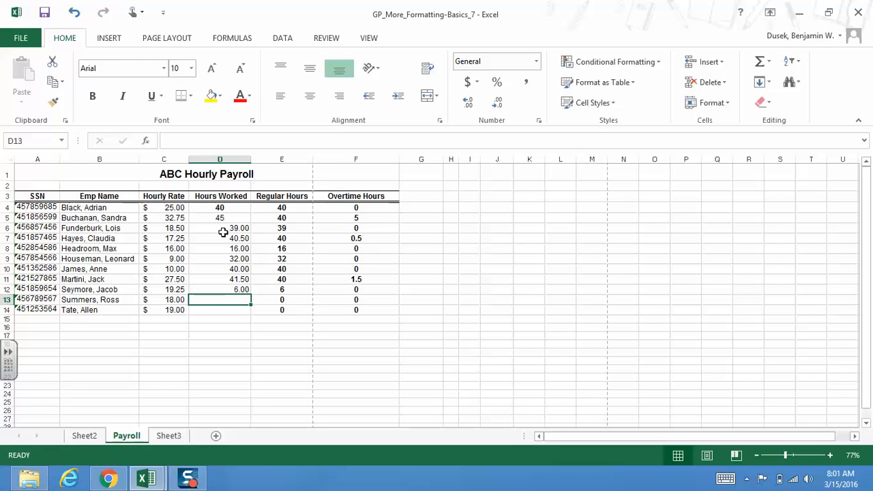
{"action": "type", "text": "45.0"}
{"action": "key", "text": "Return"}
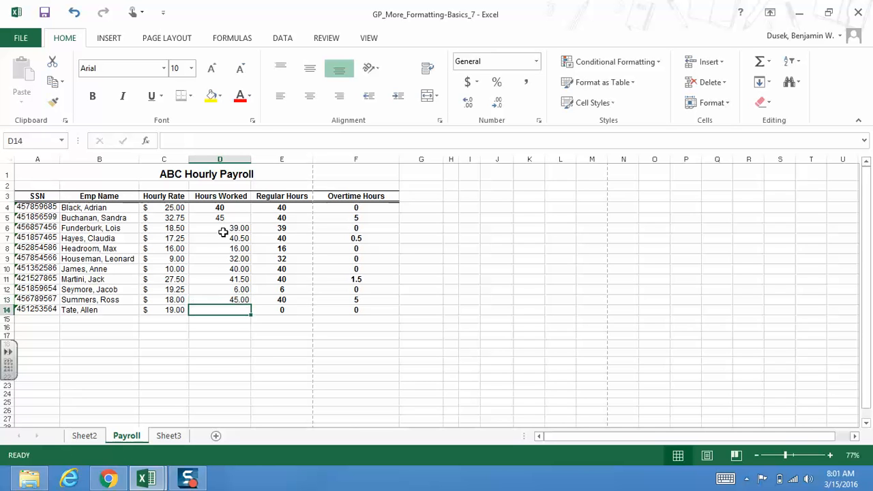
{"action": "type", "text": "18.0"}
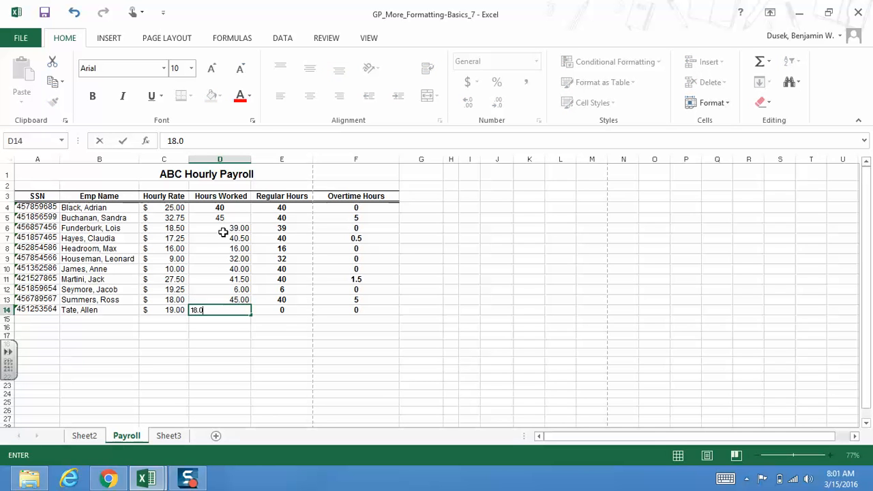
{"action": "left_click", "coordinate": [238, 346]}
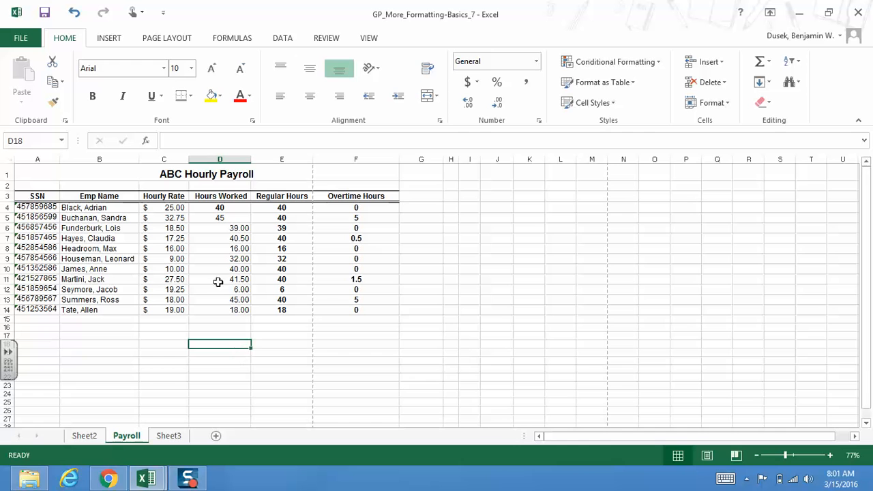
Format the hours worked in D4:D14 with one decimal place and center them horizontally
{"action": "left_click_drag", "start_coordinate": [224, 217], "coordinate": [235, 248]}
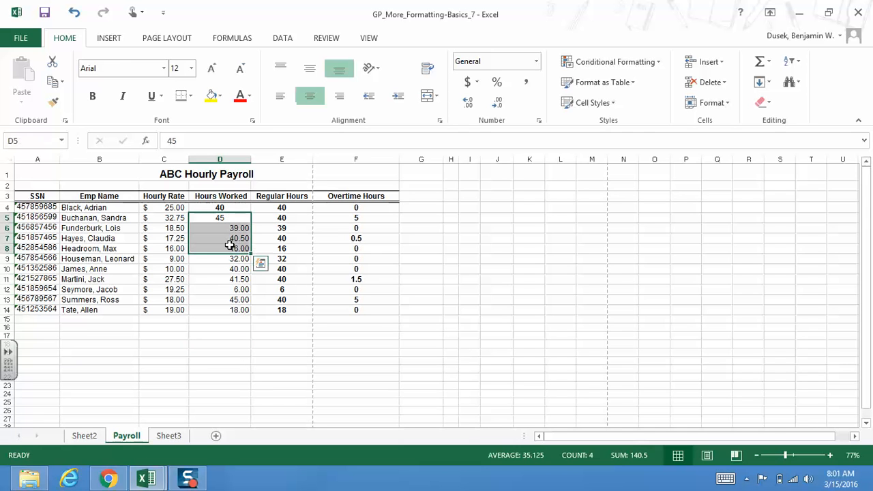
{"action": "left_click_drag", "start_coordinate": [225, 208], "coordinate": [236, 313]}
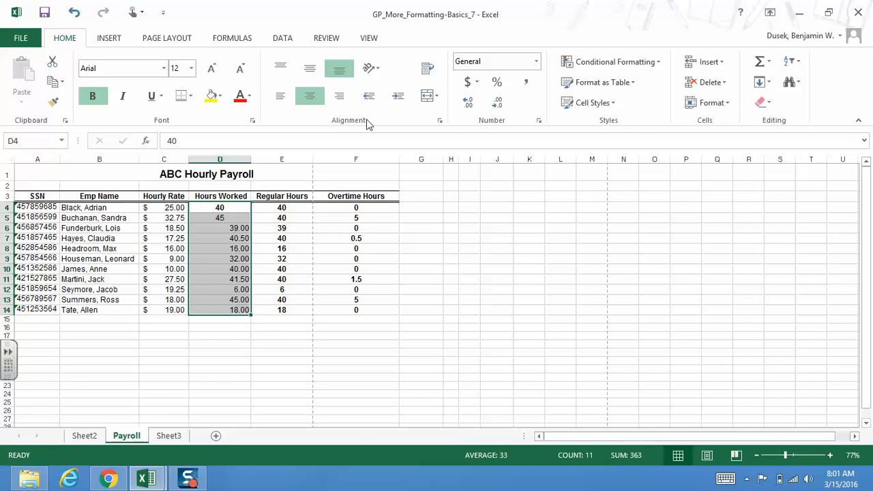
{"action": "left_click", "coordinate": [310, 76]}
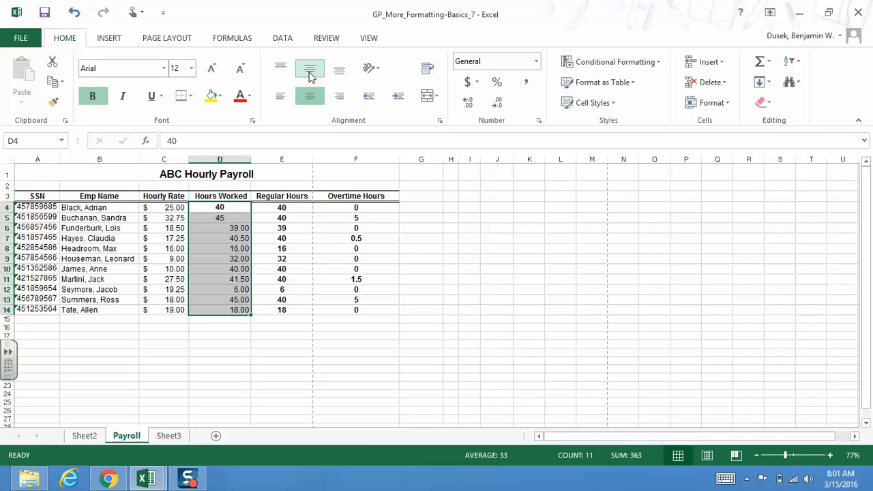
{"action": "left_click", "coordinate": [310, 75]}
{"action": "left_click", "coordinate": [312, 101]}
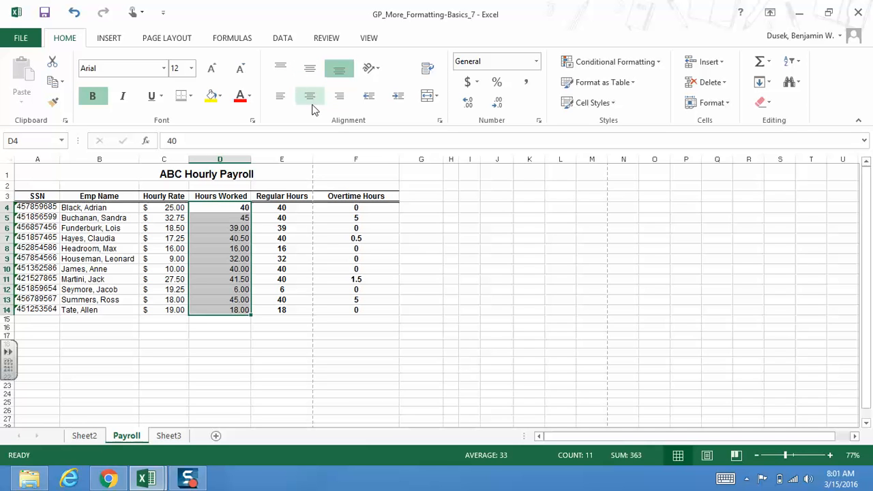
{"action": "left_click", "coordinate": [497, 103]}
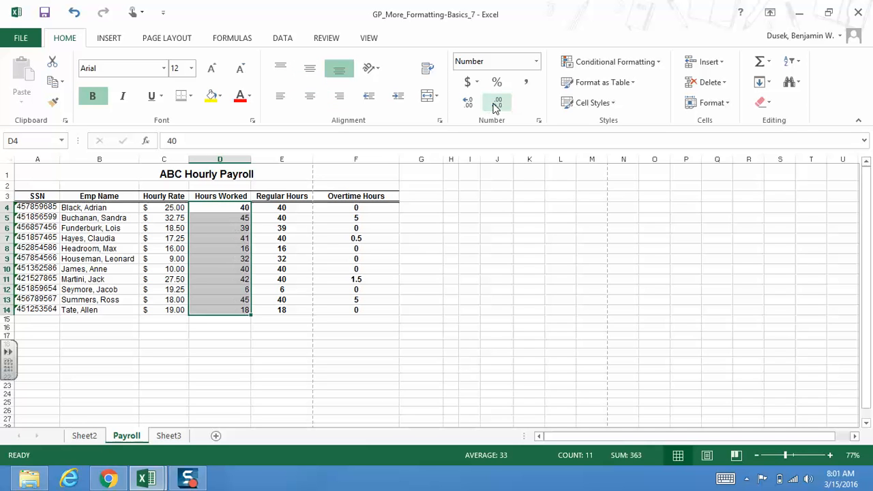
{"action": "left_click", "coordinate": [468, 105]}
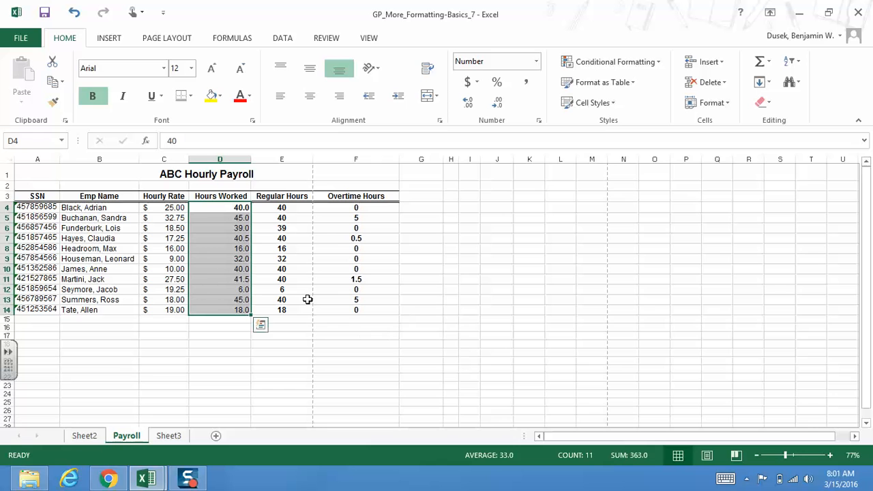
{"action": "left_click", "coordinate": [310, 98]}
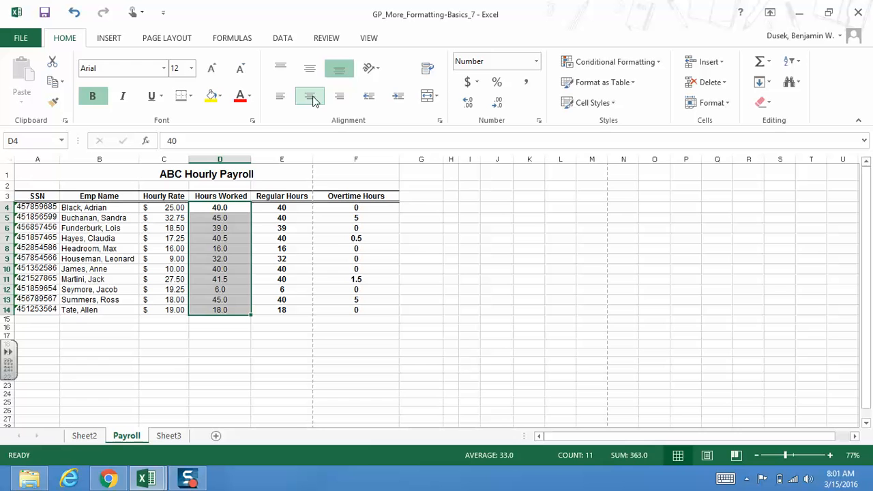
Add the column heading "Regular Pay" in cell G3
{"action": "left_click", "coordinate": [418, 196]}
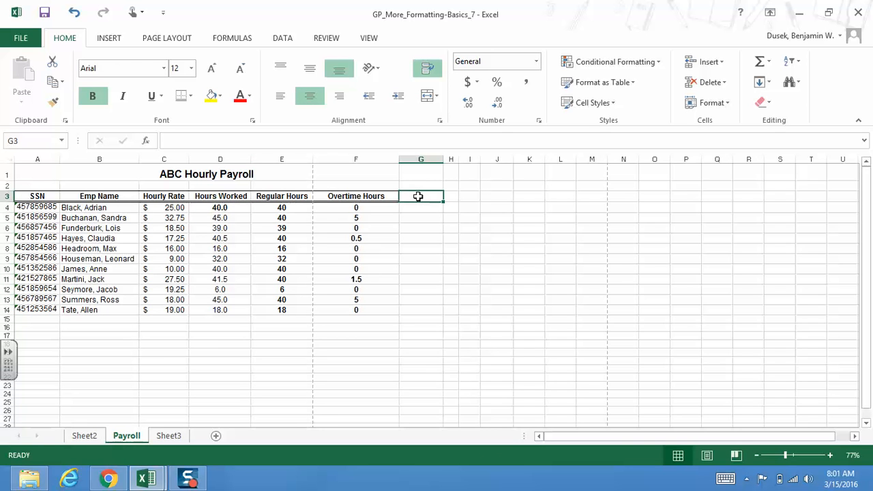
{"action": "type", "text": "Reguk"}
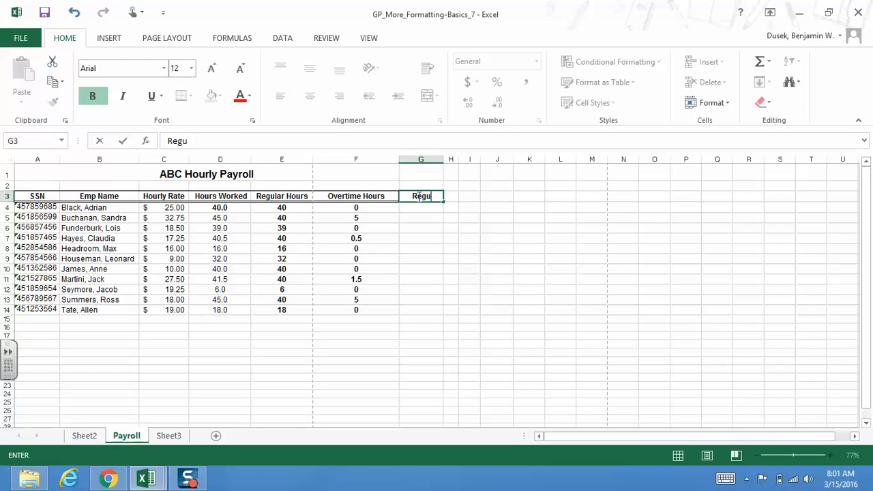
{"action": "key", "text": "BackSpace"}
{"action": "type", "text": "lar Pay"}
{"action": "left_click", "coordinate": [425, 236]}
AutoFit the width of column G to the Regular Pay heading
{"action": "left_click", "coordinate": [424, 206]}
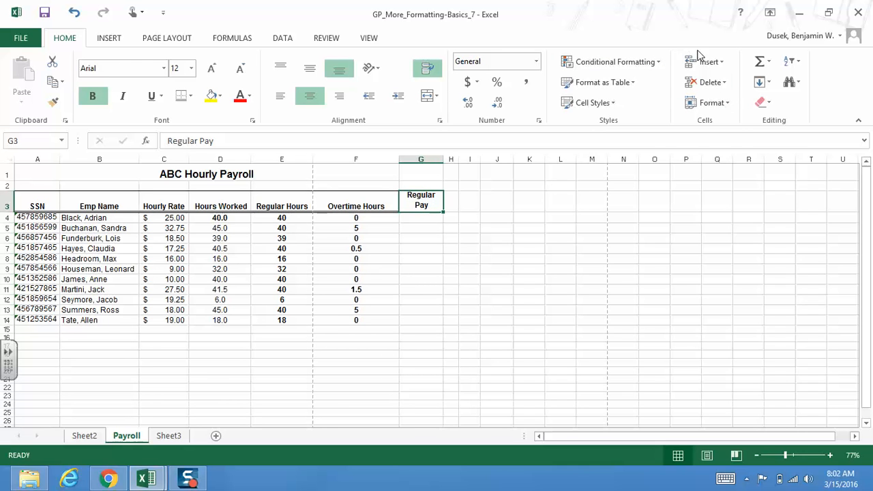
{"action": "left_click", "coordinate": [711, 103]}
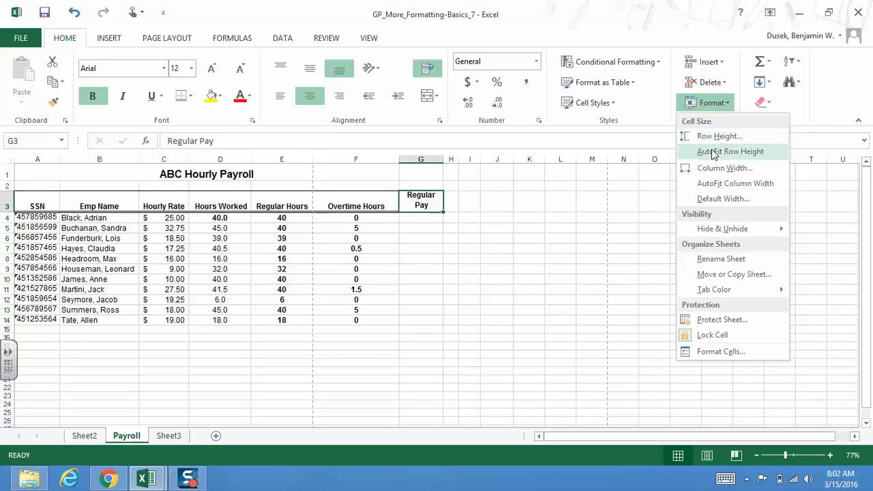
{"action": "left_click", "coordinate": [715, 180]}
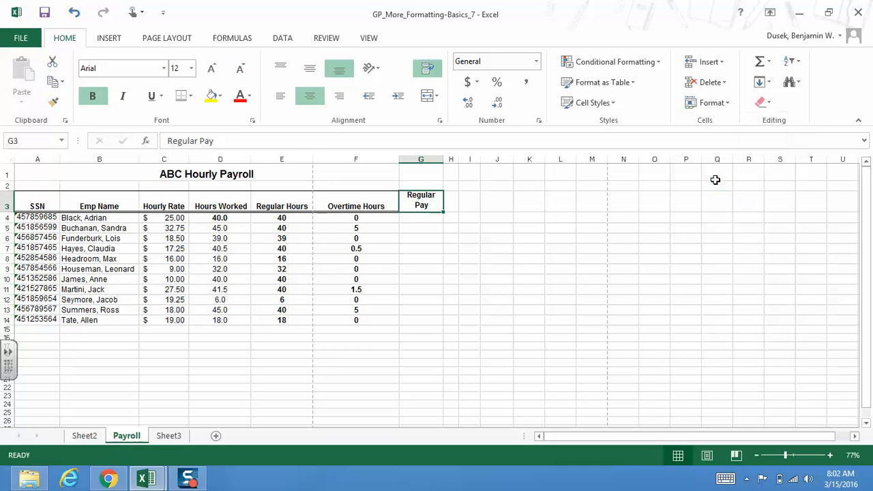
{"action": "left_click", "coordinate": [512, 290]}
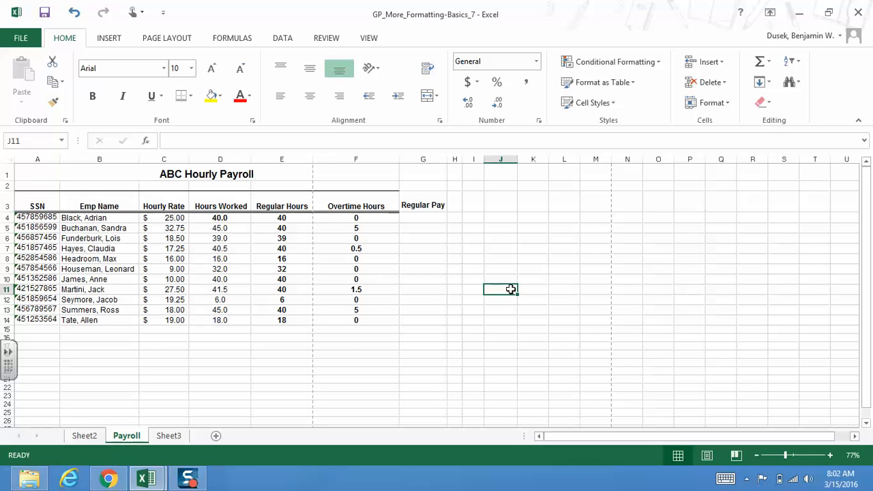
Calculate regular pay in G4 with the formula =E4*C4 and fill it down through G14
{"action": "left_click", "coordinate": [419, 221]}
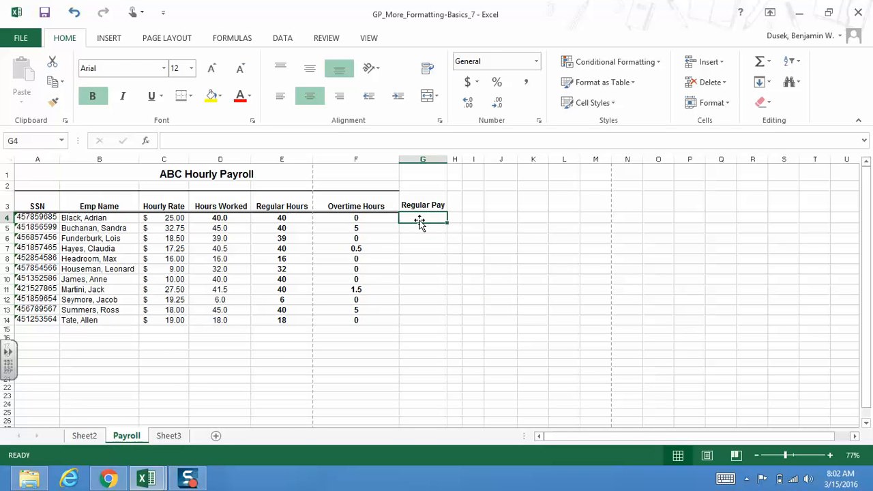
{"action": "type", "text": "="}
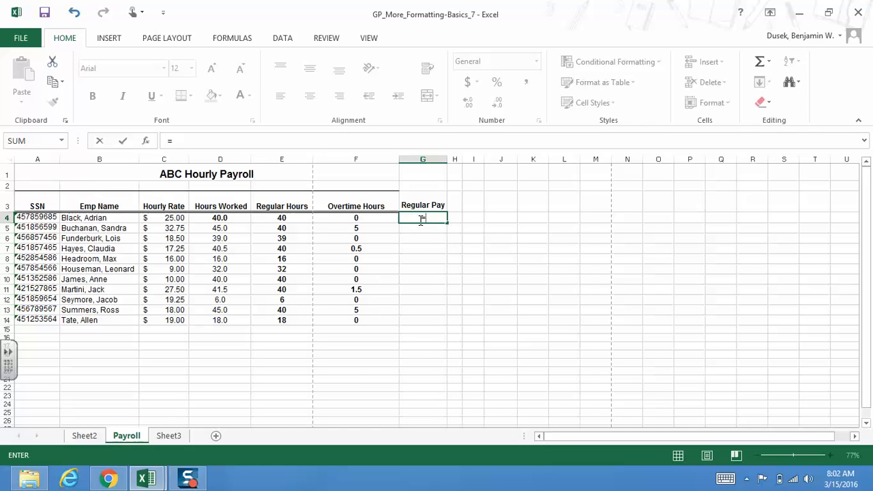
{"action": "type", "text": "e"}
{"action": "key", "text": "BackSpace"}
{"action": "type", "text": "E"}
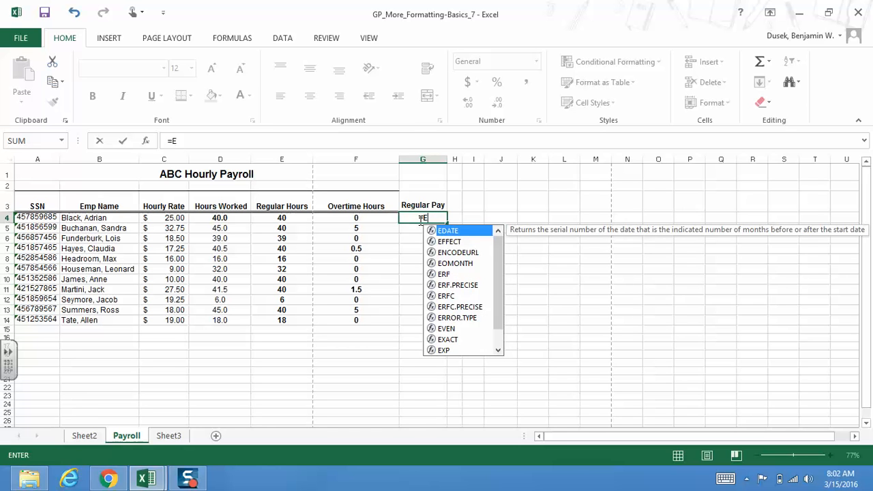
{"action": "type", "text": "4"}
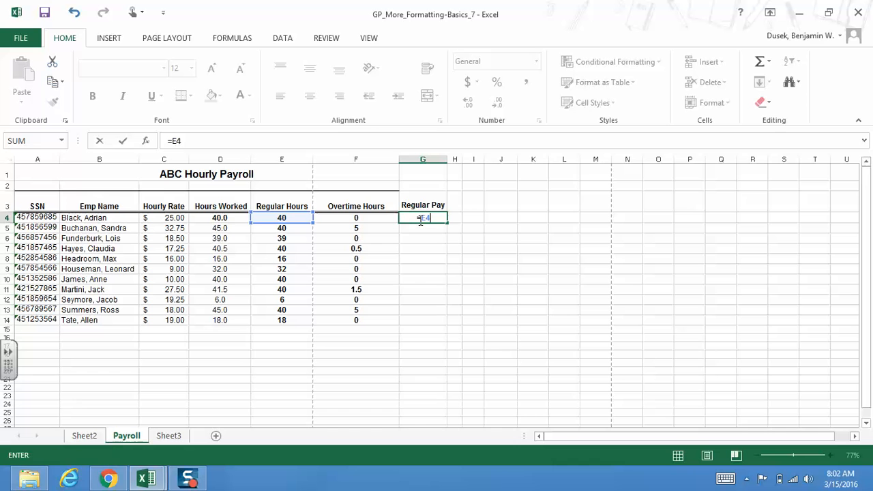
{"action": "type", "text": "*"}
{"action": "type", "text": "c"}
{"action": "key", "text": "BackSpace"}
{"action": "type", "text": "C$"}
{"action": "key", "text": "BackSpace"}
{"action": "type", "text": "4"}
{"action": "key", "text": "Return"}
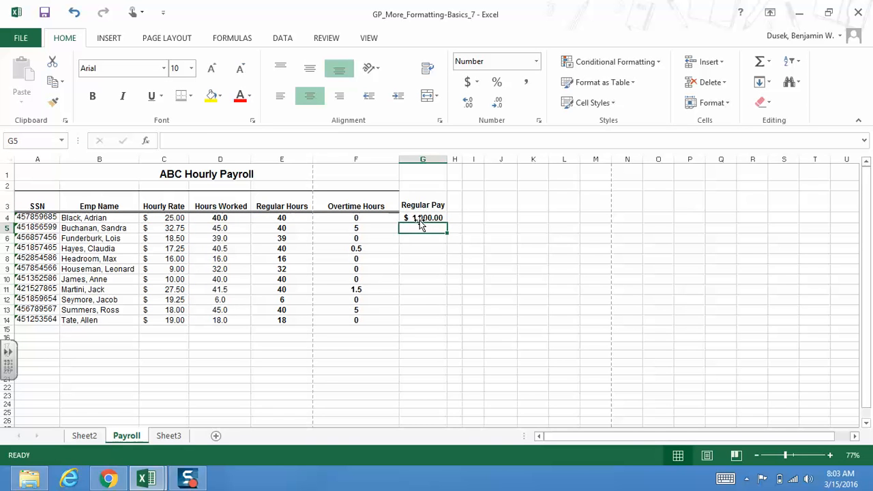
{"action": "left_click", "coordinate": [420, 219]}
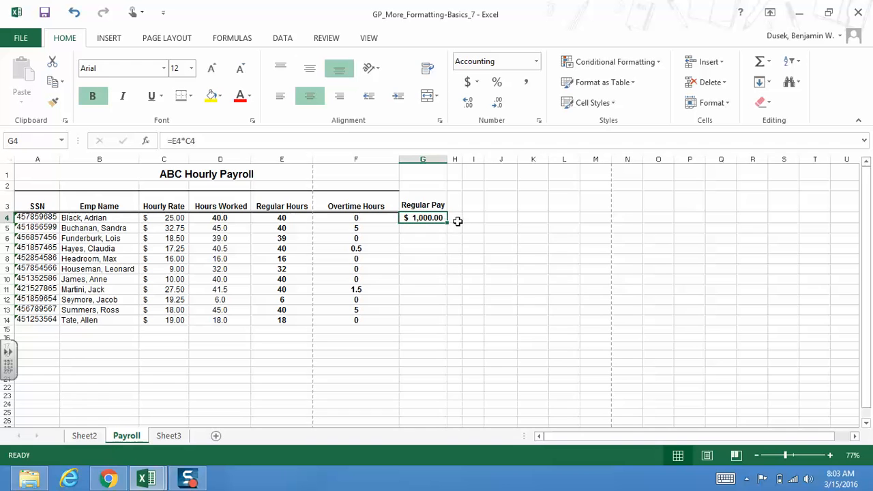
{"action": "left_click_drag", "start_coordinate": [447, 222], "coordinate": [441, 322]}
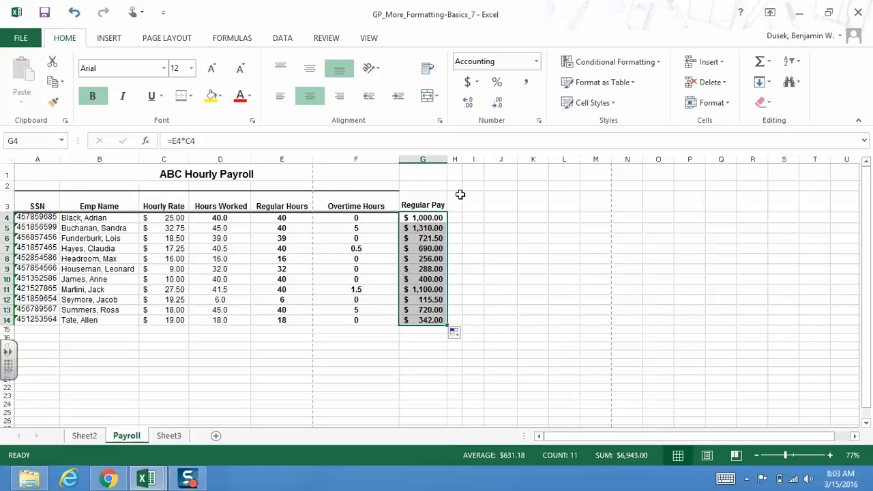
Widen column H and add the column heading "Overtime Pay" in cell H3
{"action": "left_click_drag", "start_coordinate": [459, 160], "coordinate": [514, 160]}
{"action": "left_click", "coordinate": [485, 203]}
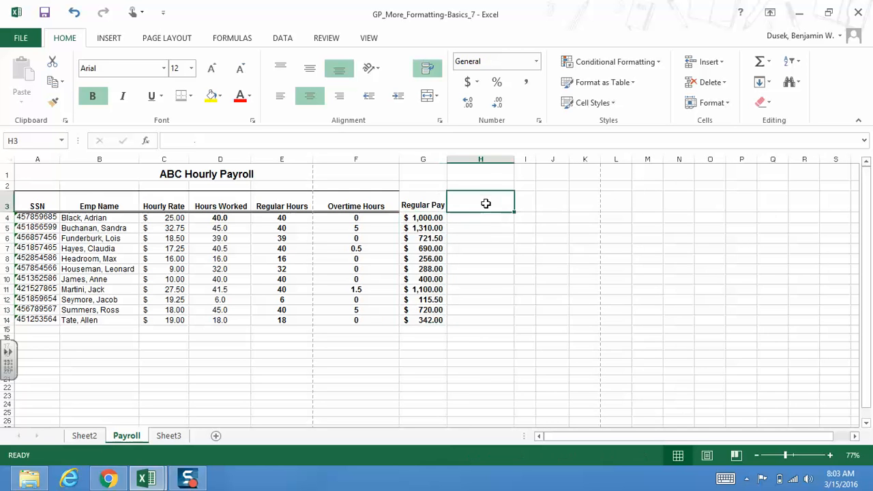
{"action": "type", "text": "Over"}
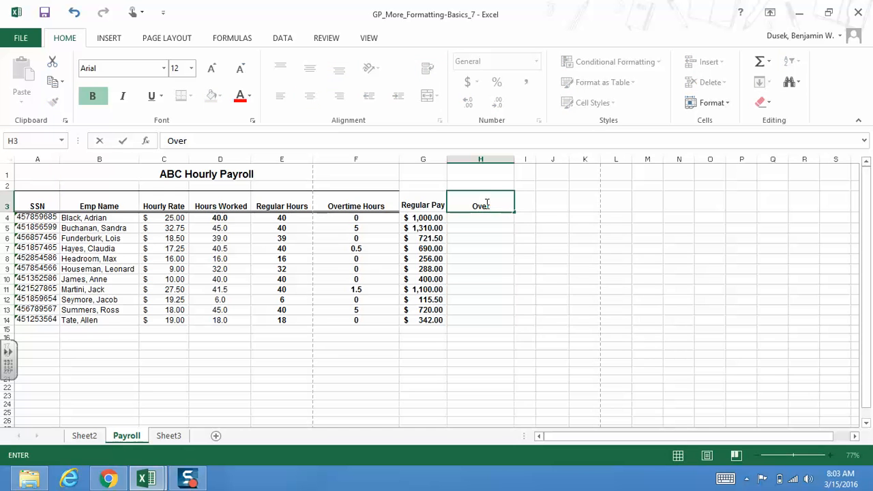
{"action": "type", "text": "time Pay"}
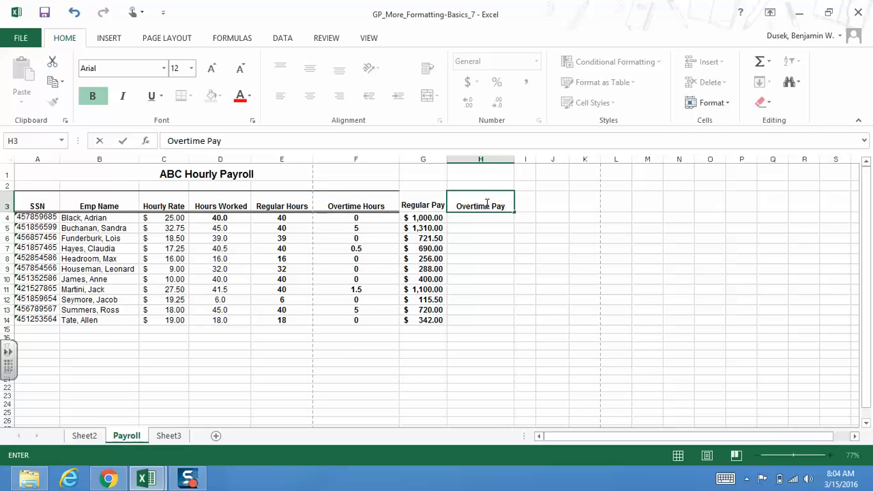
Calculate the first employee's overtime pay in H4 with the formula =(C4*1.5)*F4
{"action": "left_click", "coordinate": [466, 217]}
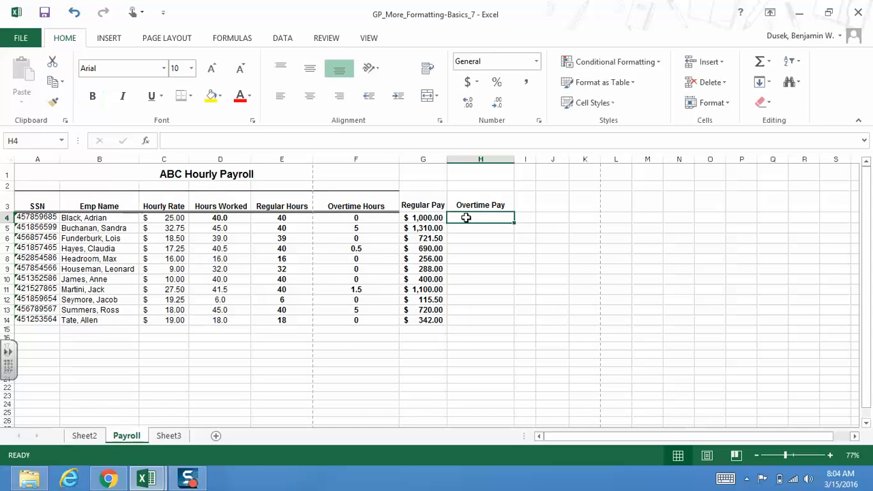
{"action": "type", "text": "="}
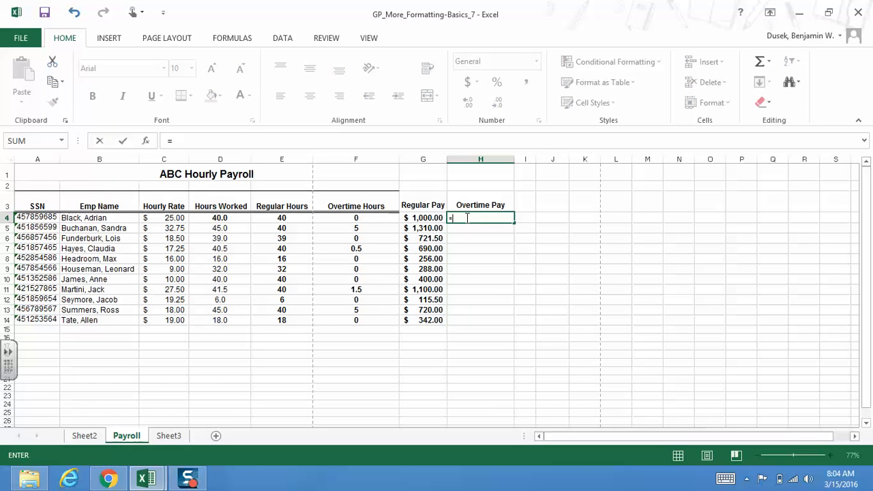
{"action": "type", "text": "(C"}
{"action": "left_click", "coordinate": [466, 218]}
{"action": "type", "text": "4*1.5)*"}
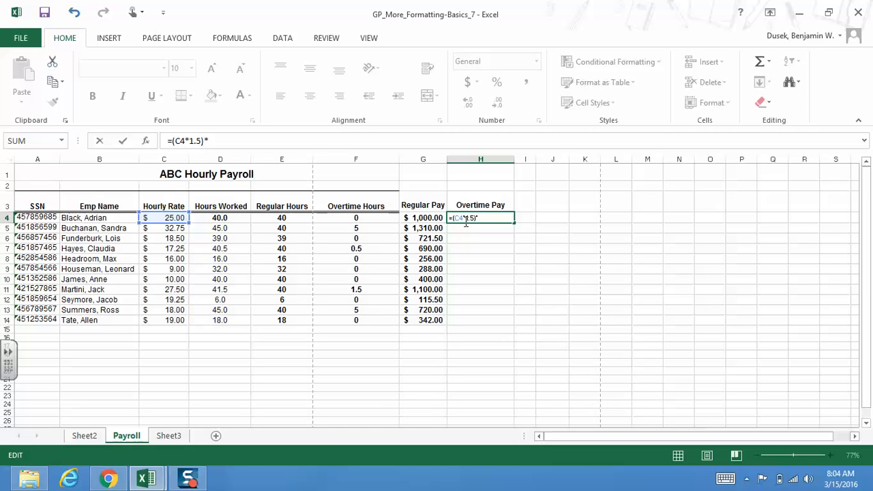
{"action": "type", "text": "F"}
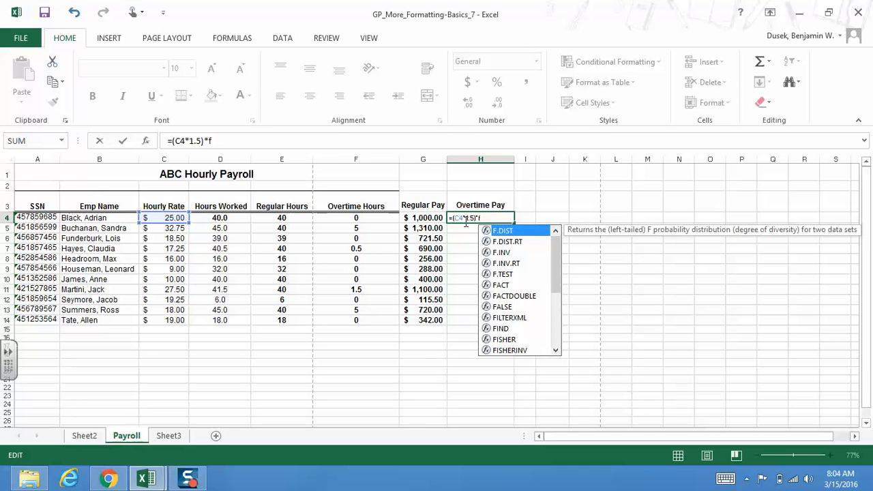
{"action": "key", "text": "BackSpace"}
{"action": "type", "text": "F"}
{"action": "type", "text": "$"}
{"action": "type", "text": "4"}
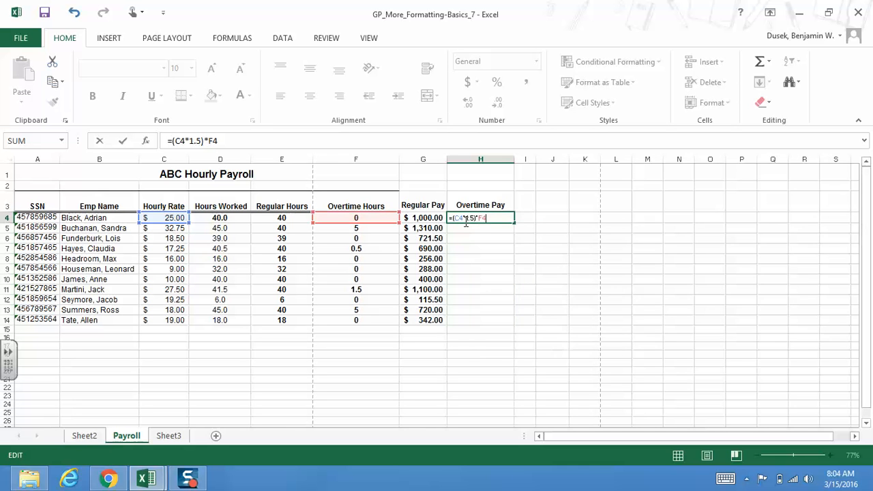
{"action": "left_click", "coordinate": [487, 240]}
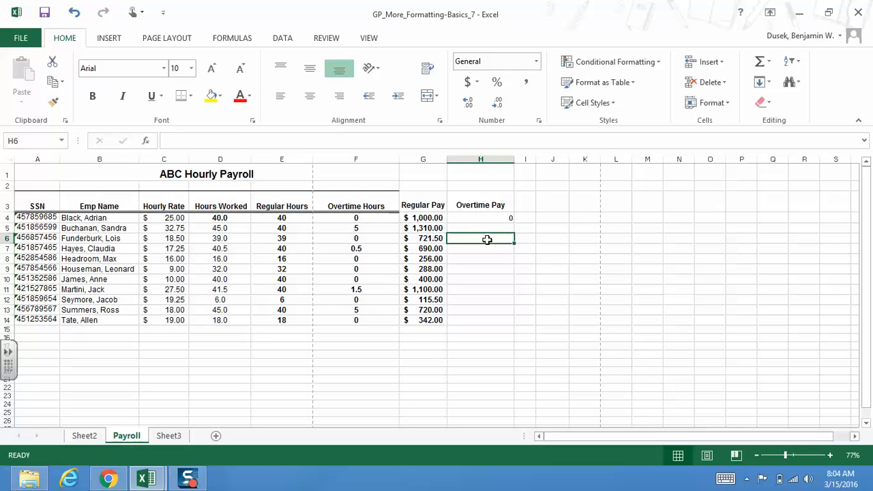
Fill the overtime pay formula down through H14 and apply the US dollar Accounting format to H4:H14
{"action": "left_click", "coordinate": [484, 218]}
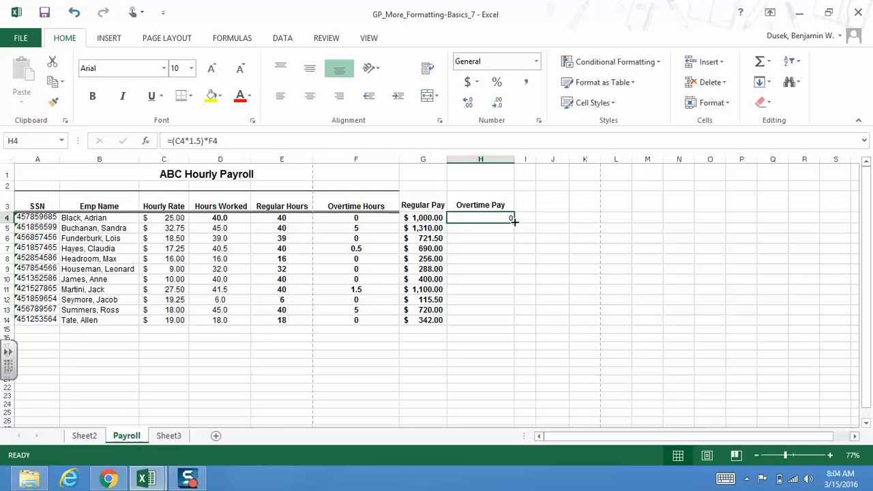
{"action": "left_click_drag", "start_coordinate": [514, 223], "coordinate": [513, 323]}
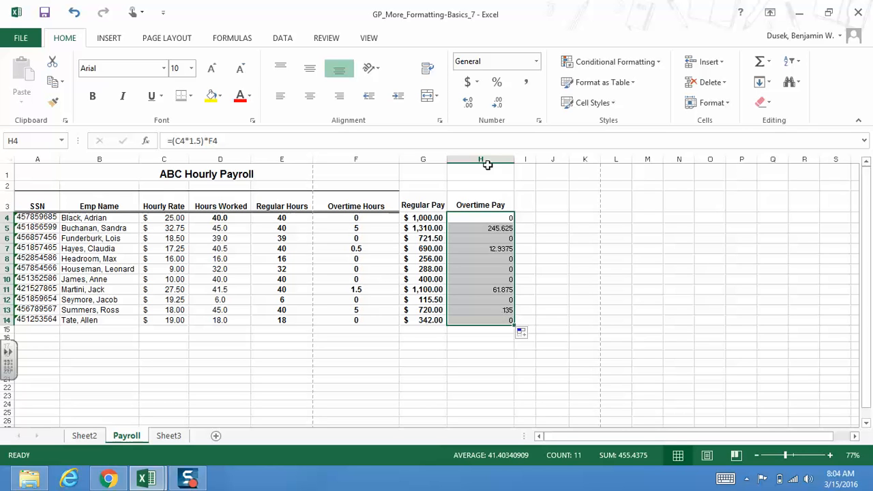
{"action": "left_click", "coordinate": [465, 82]}
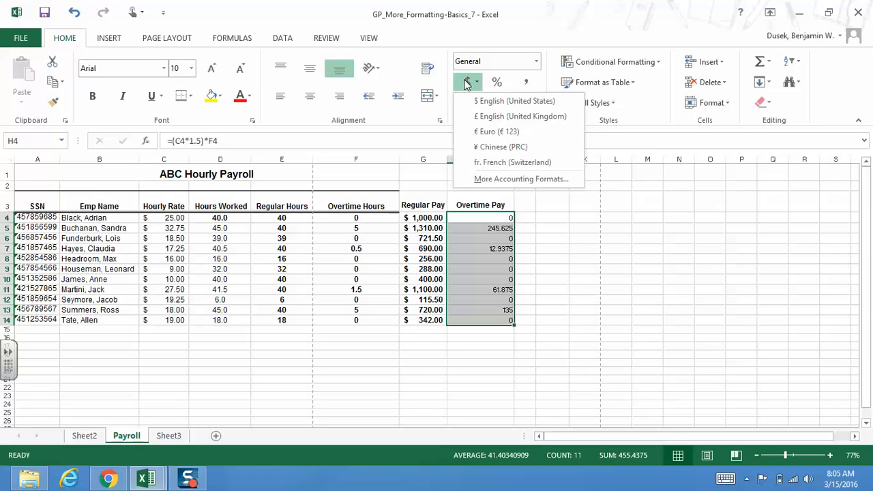
{"action": "left_click", "coordinate": [480, 101]}
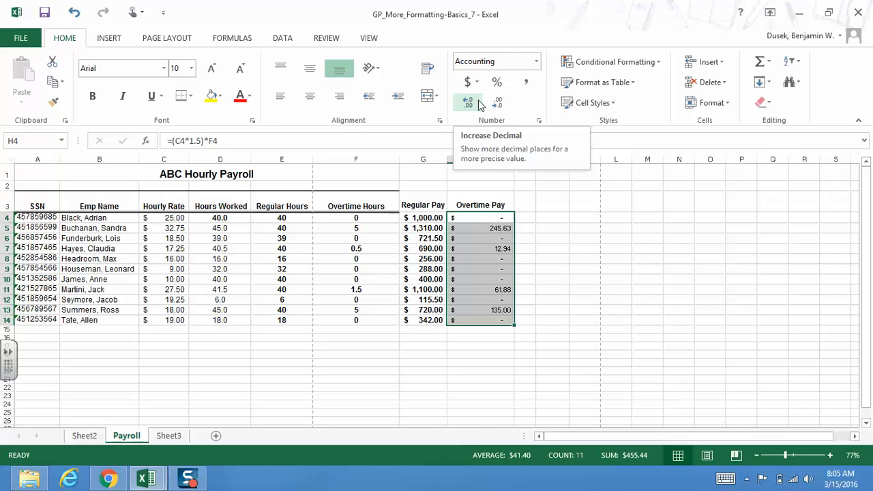
Widen column I and add the column heading "Gross Pay" in cell I3
{"action": "left_click", "coordinate": [522, 208]}
{"action": "left_click_drag", "start_coordinate": [536, 159], "coordinate": [568, 161]}
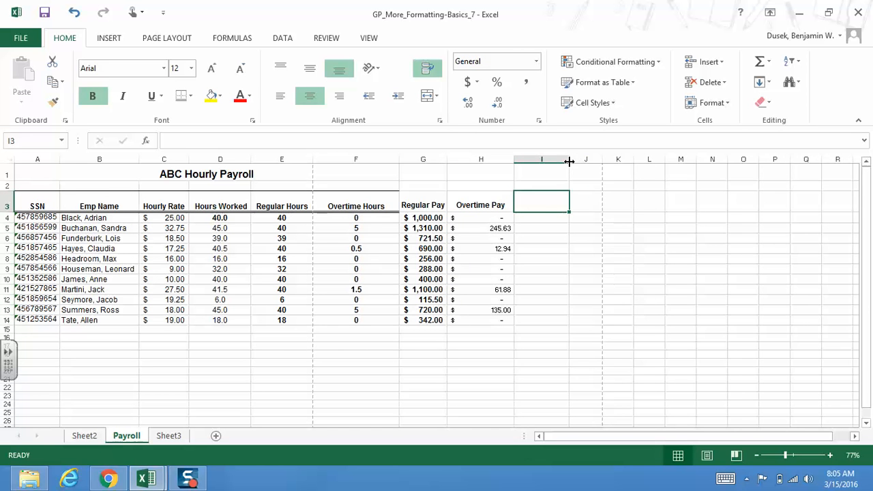
{"action": "type", "text": "Gross Pay"}
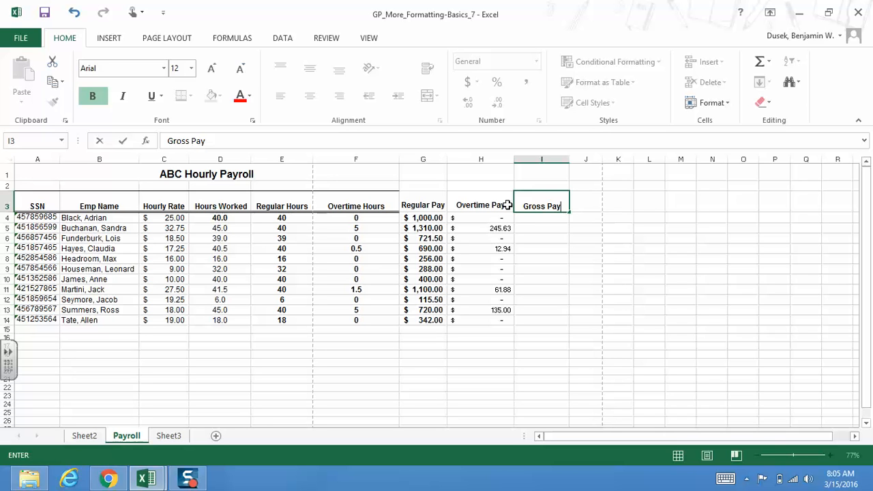
Calculate the first employee's gross pay in I4 with the formula =G4+H4
{"action": "left_click", "coordinate": [521, 219]}
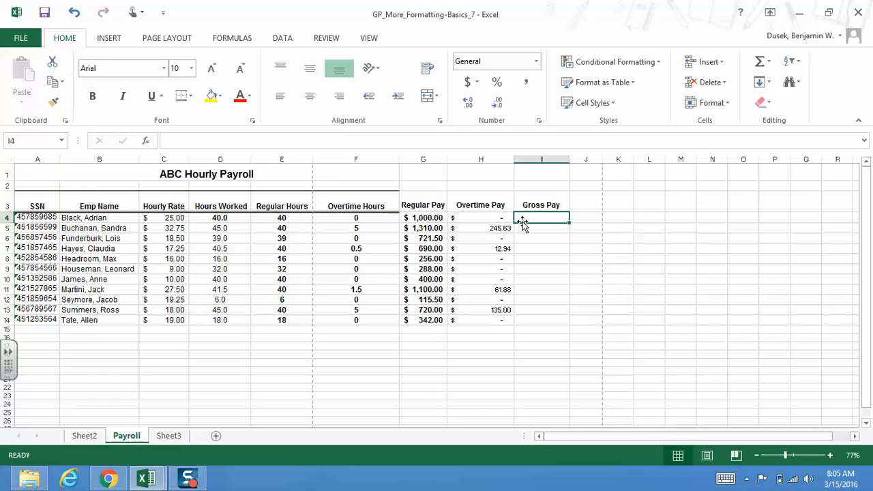
{"action": "type", "text": "g4"}
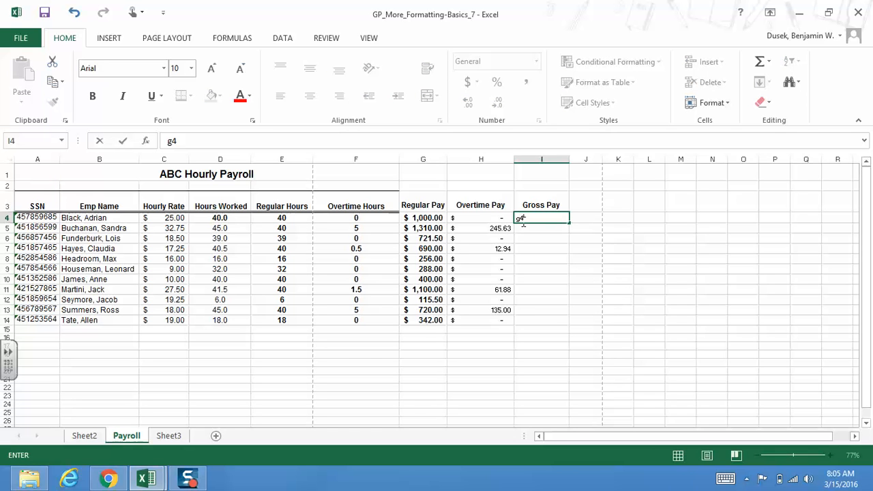
{"action": "type", "text": "G$"}
{"action": "key", "text": "BackSpace"}
{"action": "type", "text": "4"}
{"action": "key", "text": "BackSpace"}
{"action": "key", "text": "BackSpace"}
{"action": "type", "text": "=g"}
{"action": "key", "text": "BackSpace"}
{"action": "type", "text": "G4"}
{"action": "key", "text": "BackSpace"}
{"action": "type", "text": "4+"}
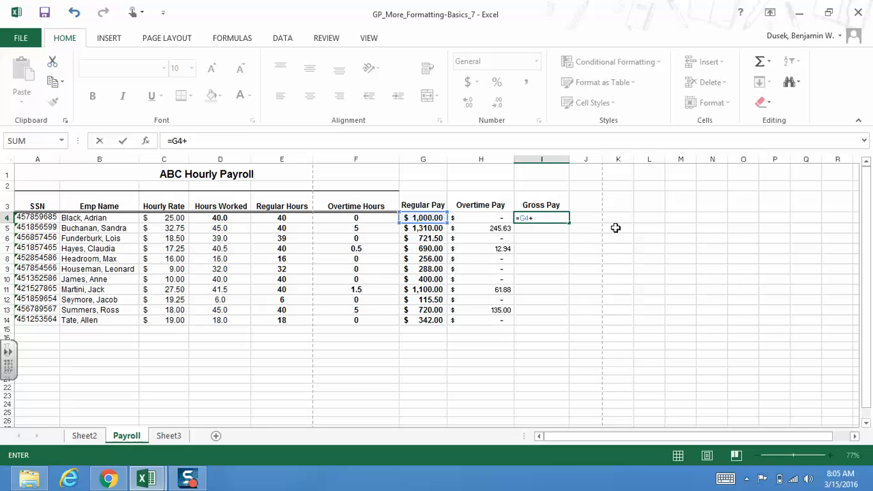
{"action": "type", "text": "H4"}
{"action": "key", "text": "BackSpace"}
{"action": "key", "text": "BackSpace"}
{"action": "type", "text": "H4"}
{"action": "key", "text": "Return"}
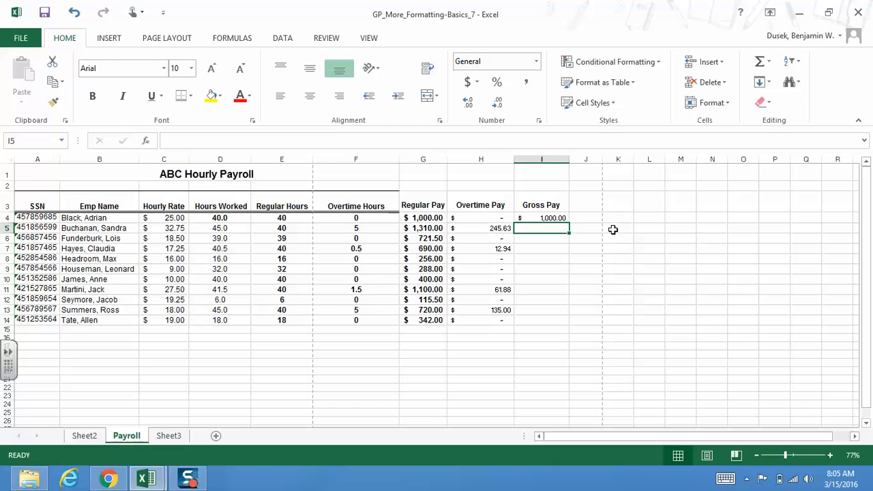
Fill the gross pay formula from I4 down through I14
{"action": "left_click", "coordinate": [555, 205]}
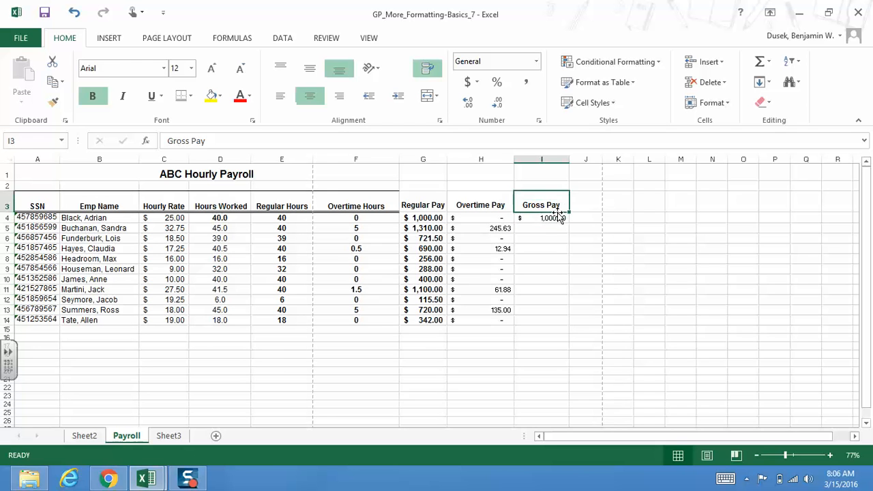
{"action": "left_click", "coordinate": [560, 218]}
{"action": "left_click_drag", "start_coordinate": [566, 223], "coordinate": [564, 321]}
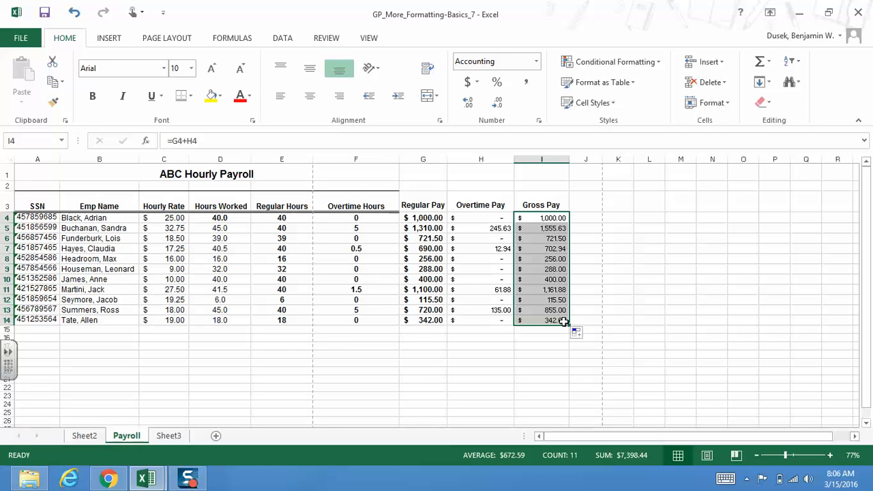
AutoFit the column widths for the payroll table range A3:I14
{"action": "left_click_drag", "start_coordinate": [43, 205], "coordinate": [533, 322]}
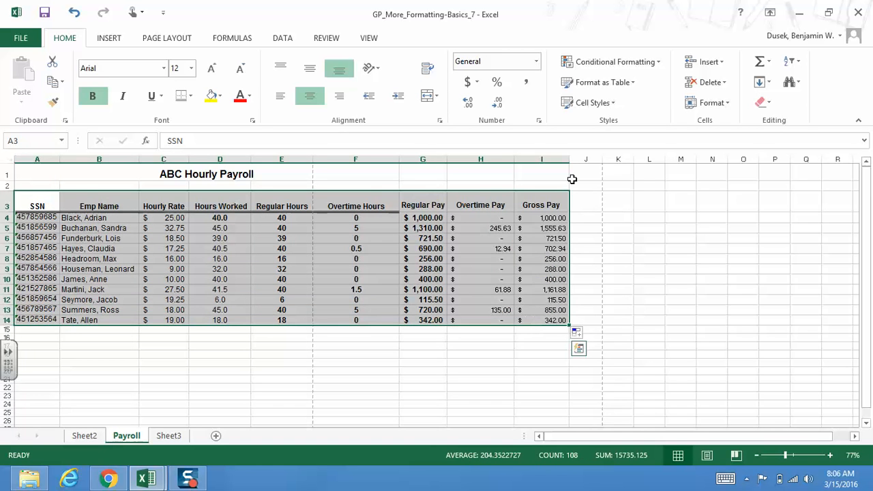
{"action": "left_click", "coordinate": [690, 106]}
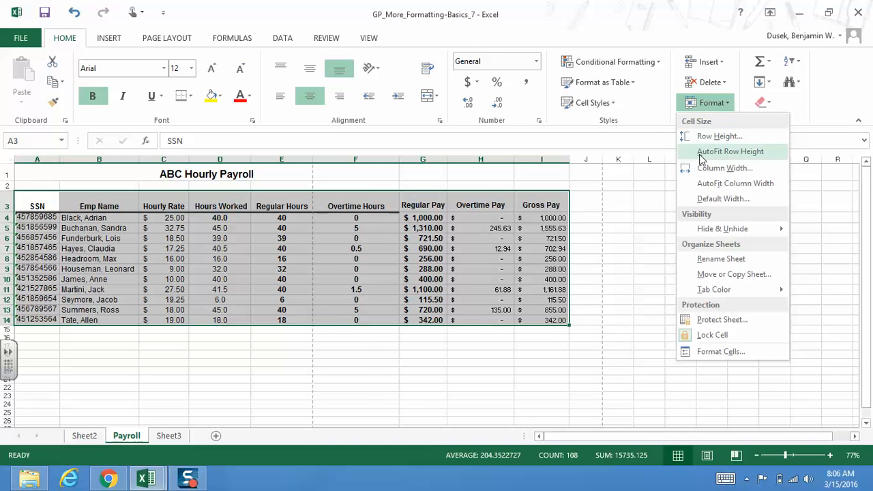
{"action": "left_click", "coordinate": [709, 184]}
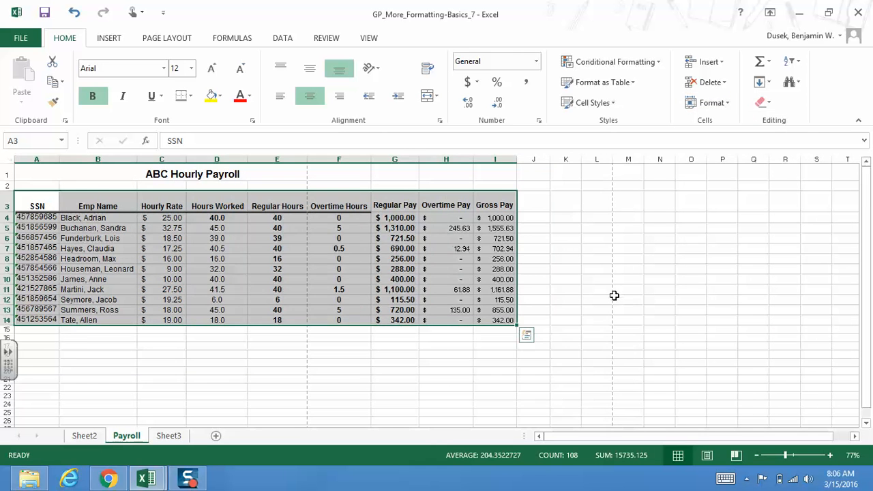
{"action": "left_click", "coordinate": [614, 298]}
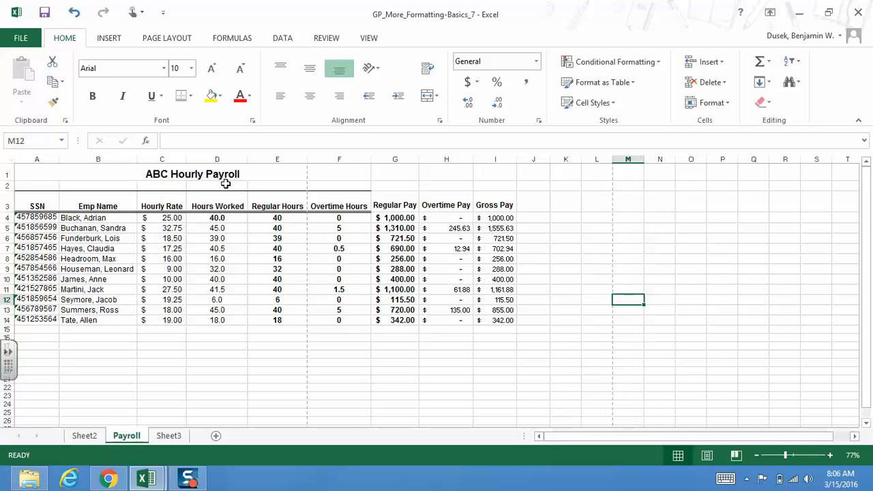
Merge and center the "ABC Hourly Payroll" title across A1:I1 in place of its existing merge
{"action": "left_click_drag", "start_coordinate": [195, 174], "coordinate": [487, 180]}
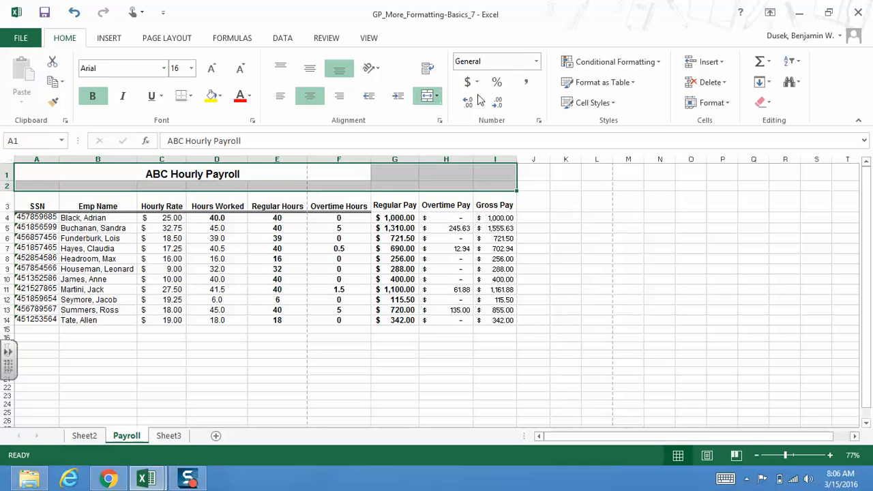
{"action": "left_click", "coordinate": [229, 171]}
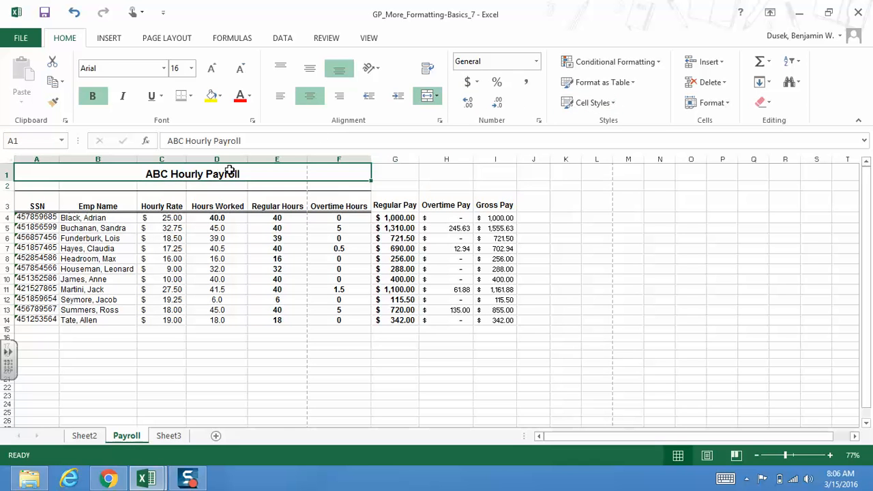
{"action": "left_click_drag", "start_coordinate": [86, 171], "coordinate": [491, 176]}
{"action": "left_click", "coordinate": [429, 99]}
{"action": "left_click", "coordinate": [435, 99]}
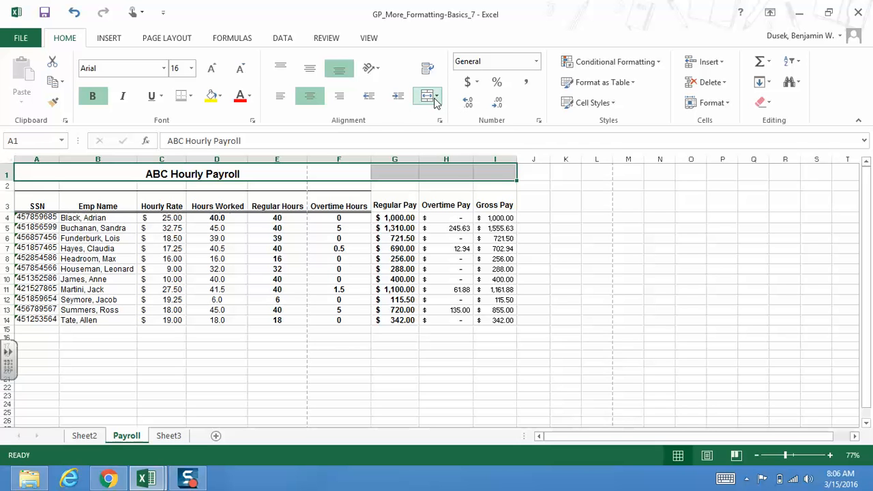
{"action": "left_click", "coordinate": [437, 100]}
{"action": "left_click", "coordinate": [445, 116]}
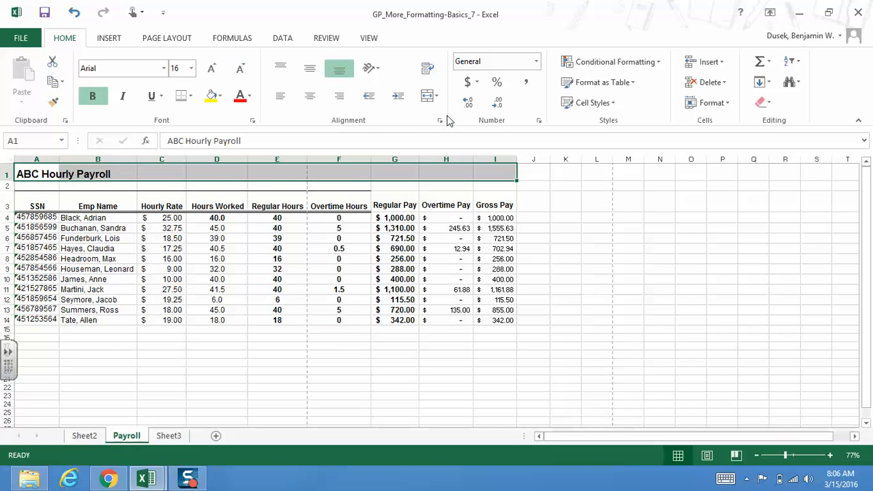
{"action": "left_click", "coordinate": [436, 96]}
{"action": "left_click", "coordinate": [445, 115]}
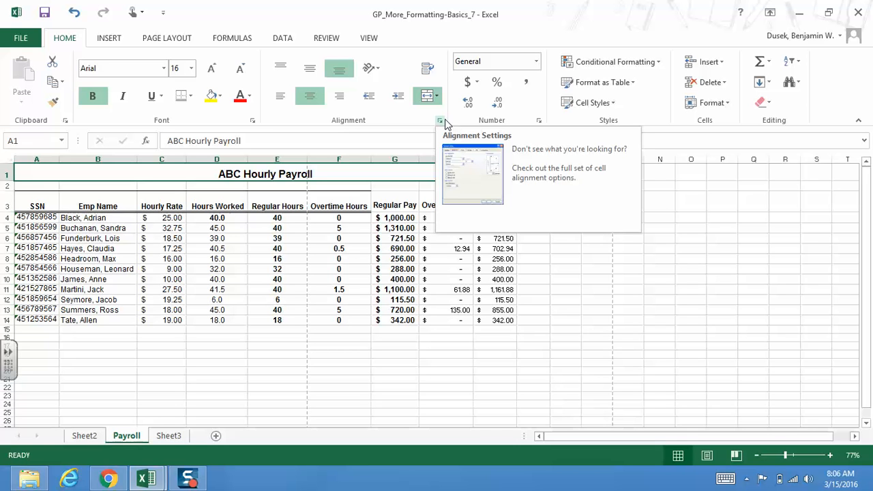
{"action": "left_click", "coordinate": [266, 227]}
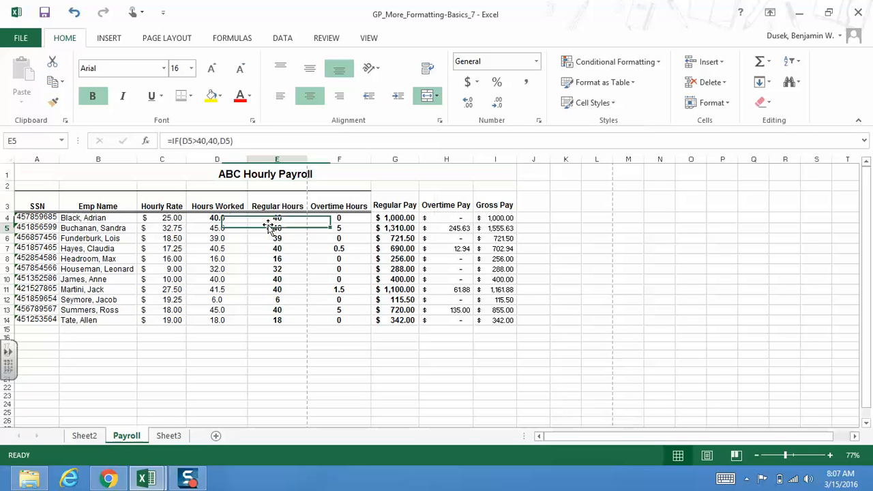
Apply a top and double bottom border to the column heading row A3:I3
{"action": "left_click_drag", "start_coordinate": [42, 203], "coordinate": [497, 202]}
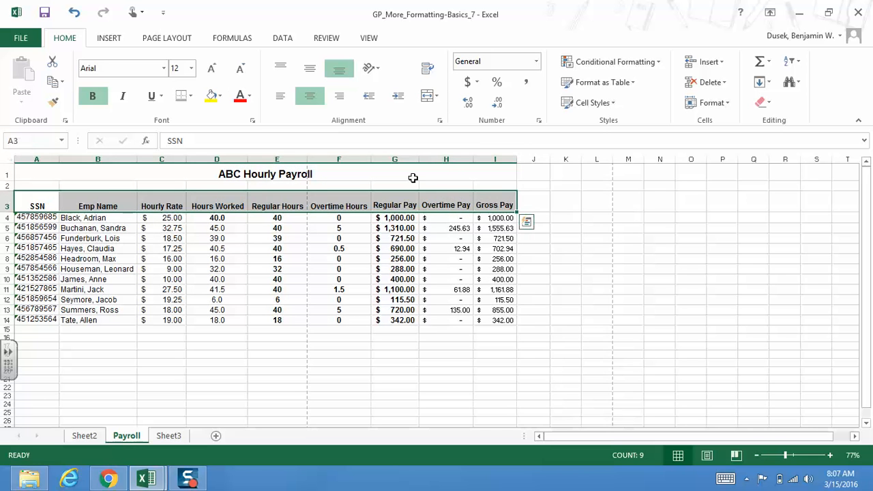
{"action": "left_click", "coordinate": [191, 96]}
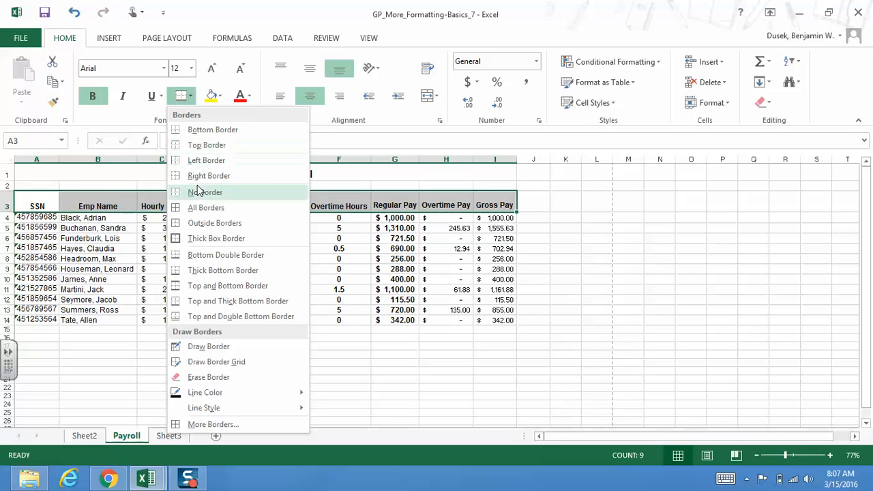
{"action": "left_click", "coordinate": [221, 318]}
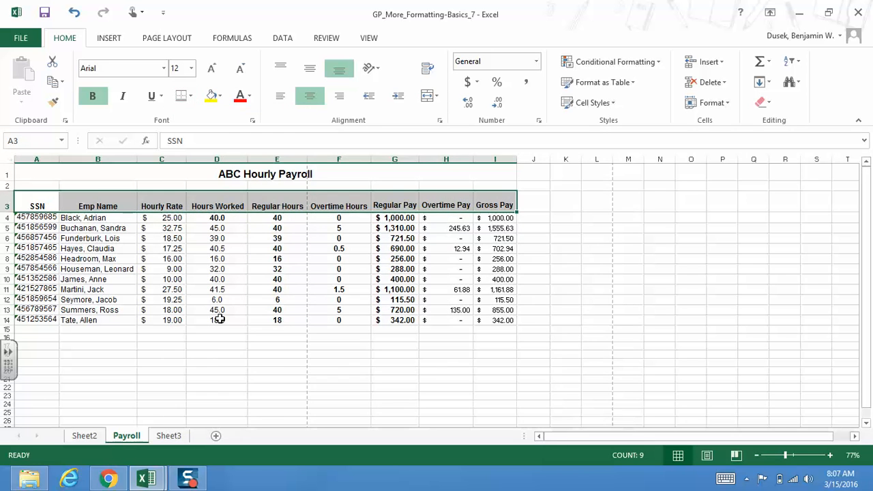
Change the Payroll sheet's page orientation to landscape
{"action": "left_click", "coordinate": [164, 39]}
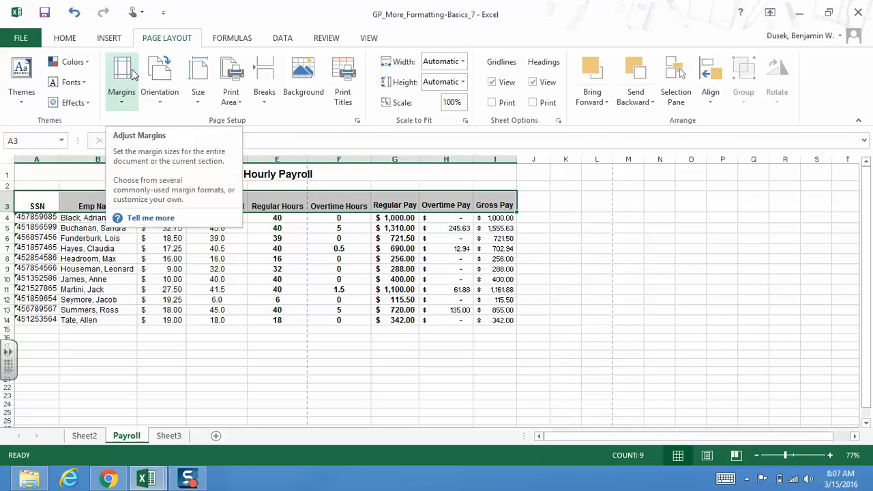
{"action": "left_click", "coordinate": [176, 72]}
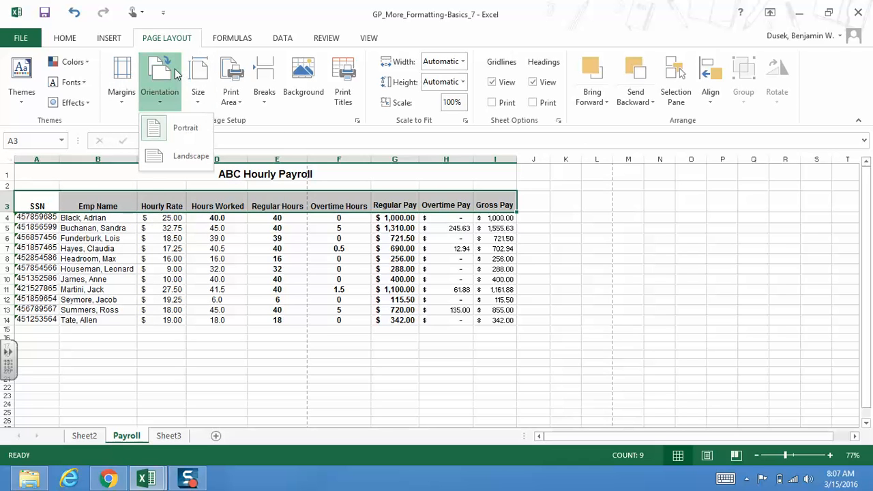
{"action": "left_click", "coordinate": [172, 154]}
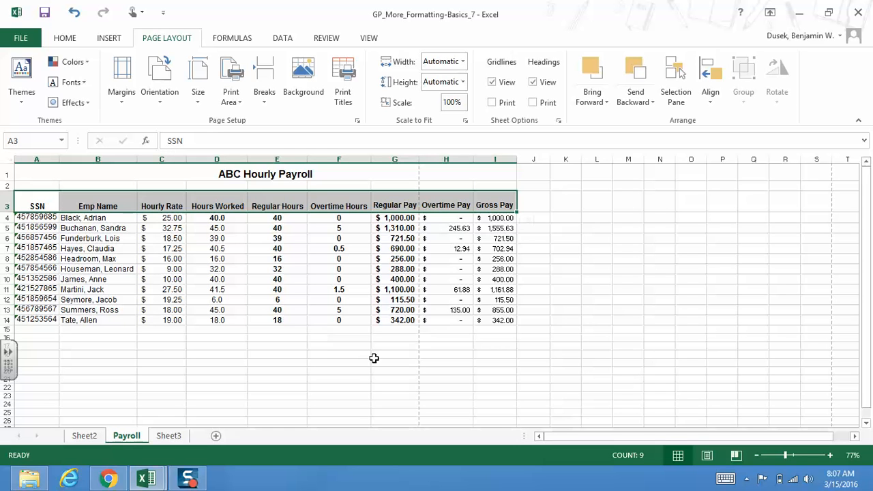
{"action": "left_click", "coordinate": [374, 357]}
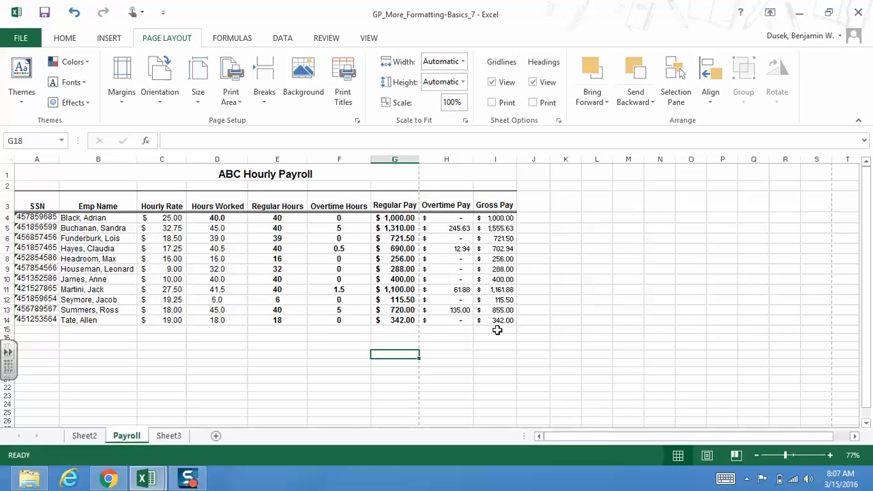
Total the gross pay values I4:I14 with a sum in I15
{"action": "left_click", "coordinate": [500, 218]}
{"action": "left_click_drag", "start_coordinate": [500, 218], "coordinate": [496, 319]}
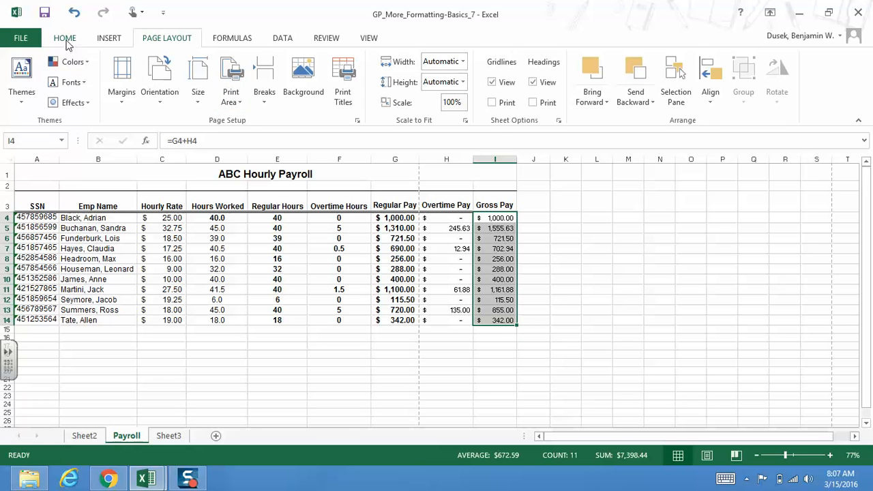
{"action": "left_click", "coordinate": [66, 39]}
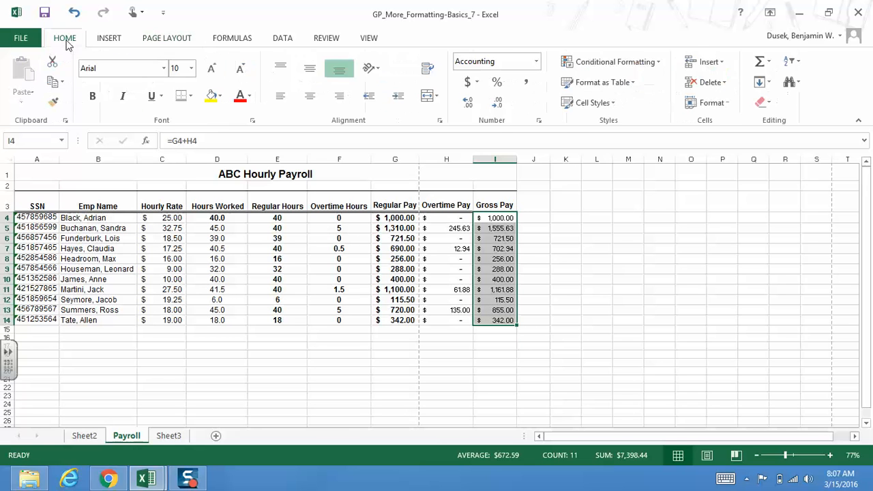
{"action": "left_click", "coordinate": [762, 63]}
{"action": "left_click", "coordinate": [776, 81]}
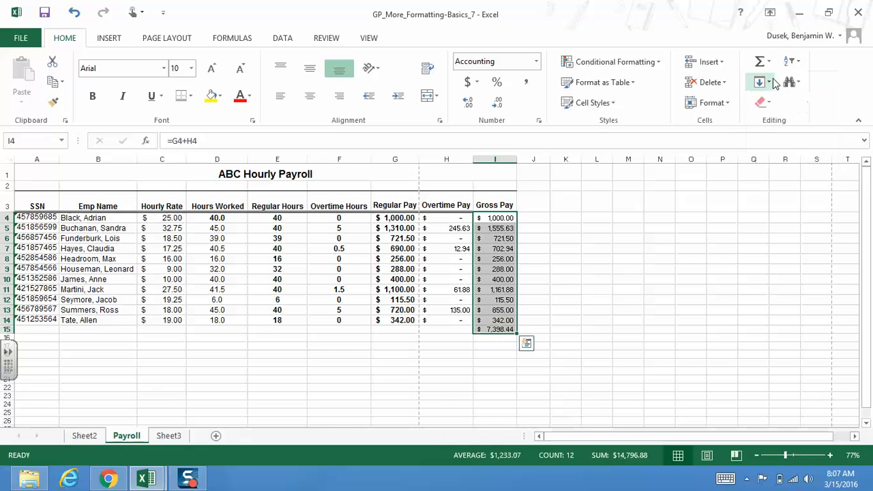
{"action": "left_click", "coordinate": [586, 300]}
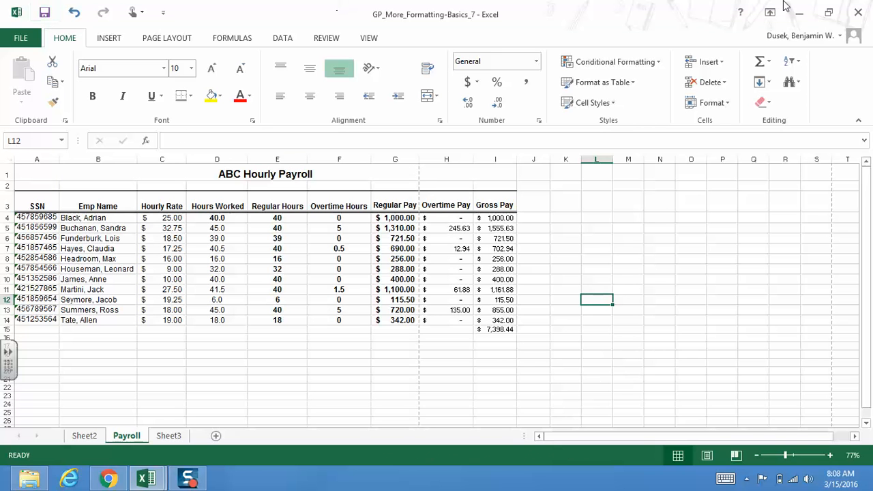
Minimize the workbook to return to the Guided Practice: More Formatting assignment page in Chrome
{"action": "left_click", "coordinate": [802, 13]}
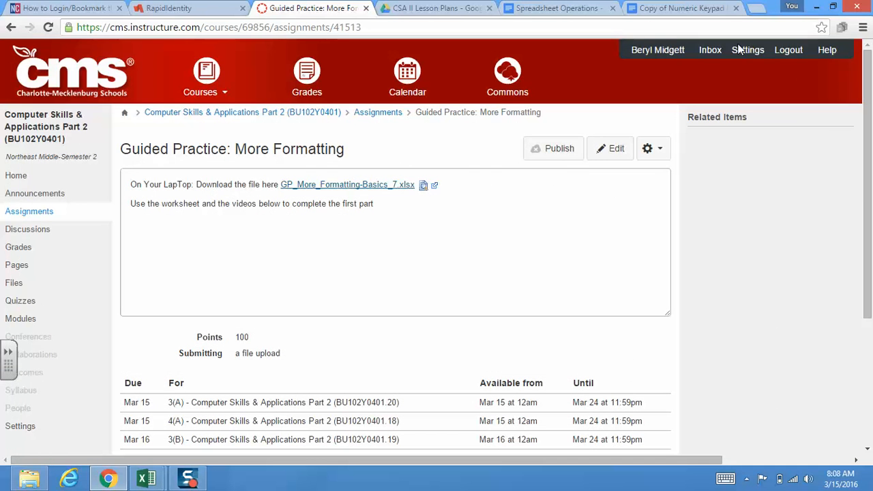